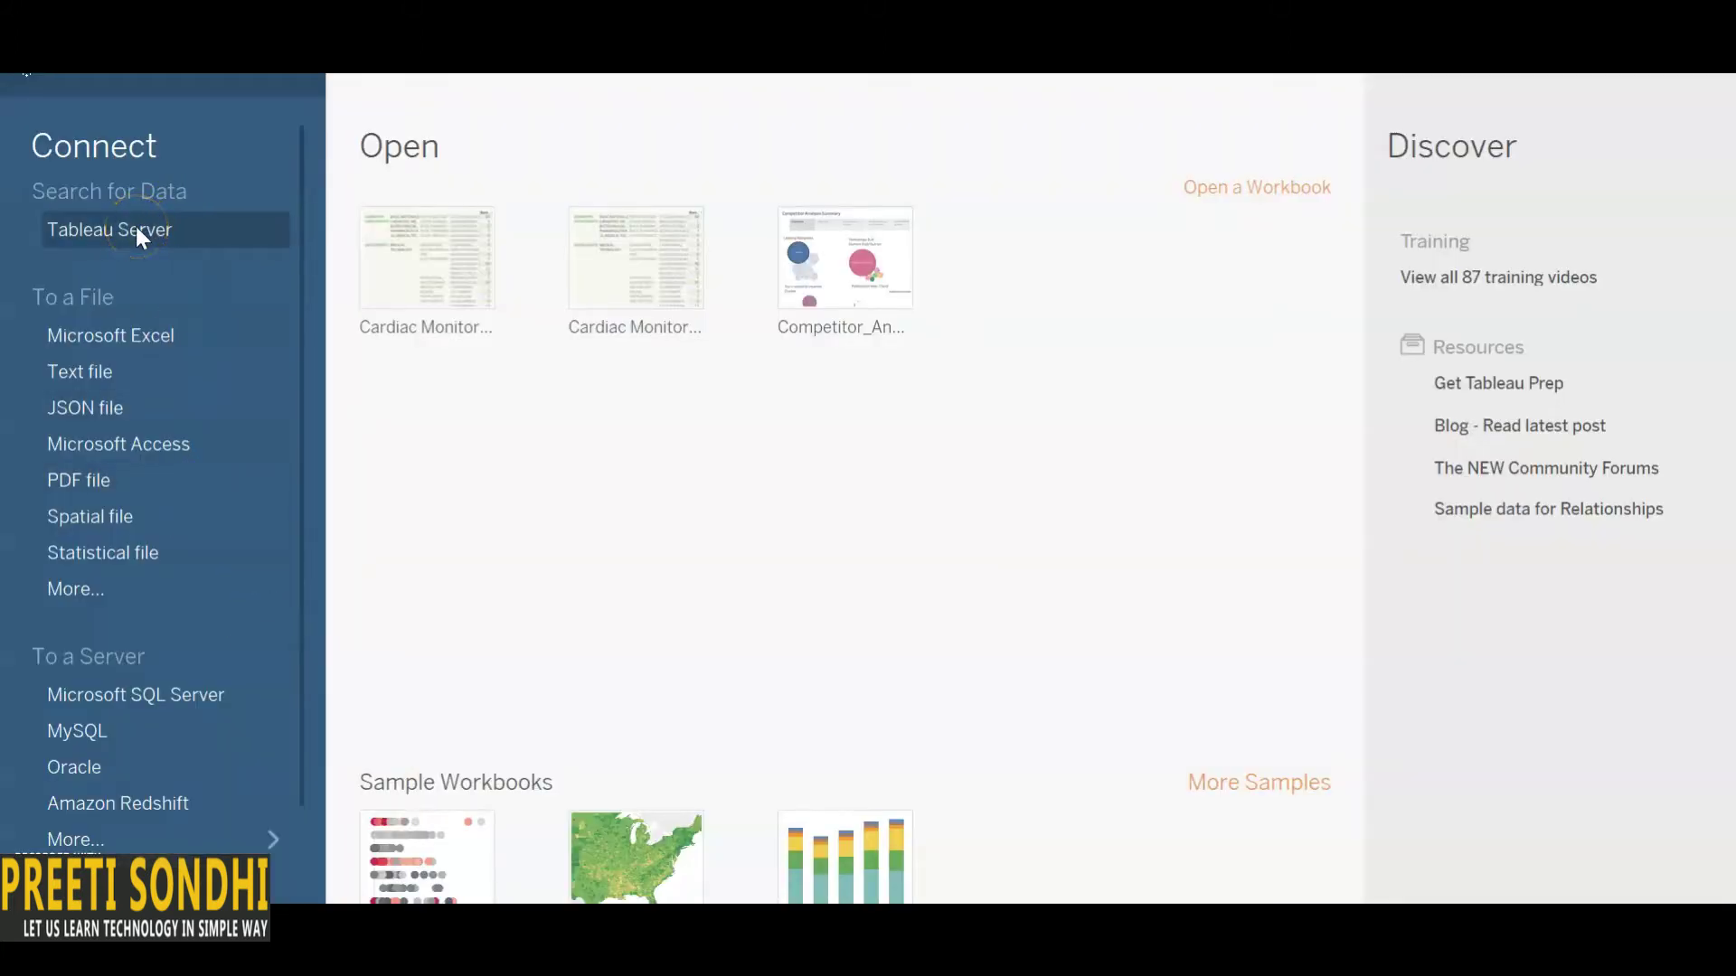
Step: Connect to the Excel workbook P11-Country-Population in the challenge folder
click(128, 334)
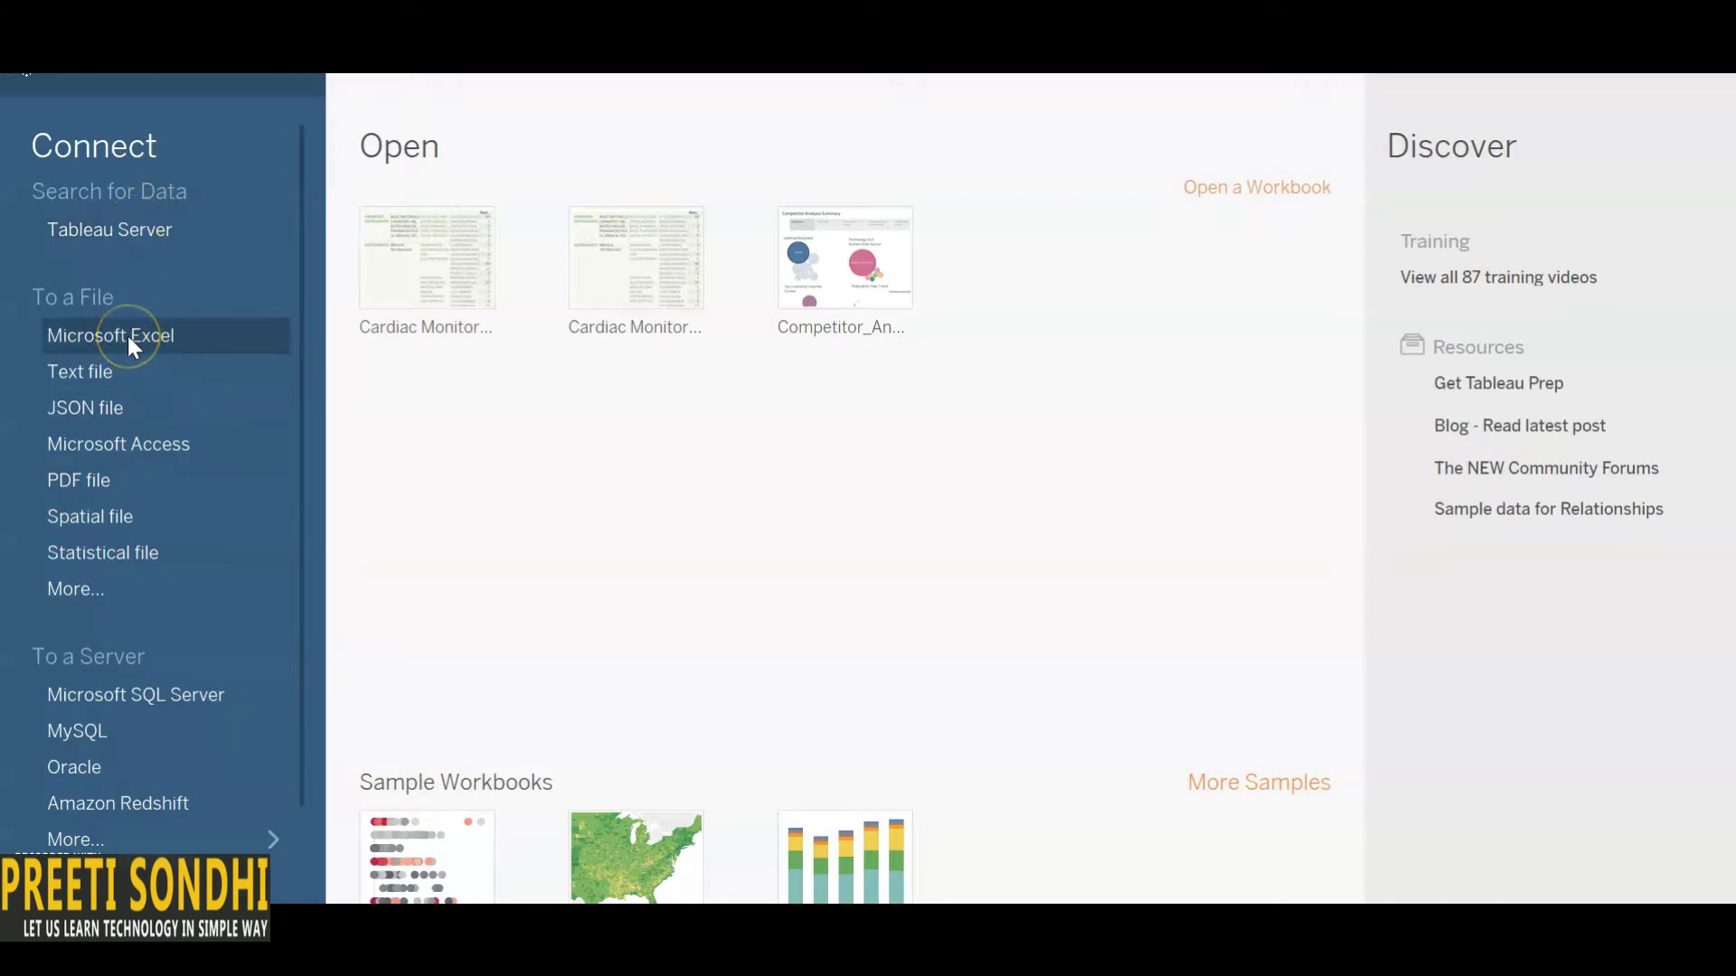
click(375, 333)
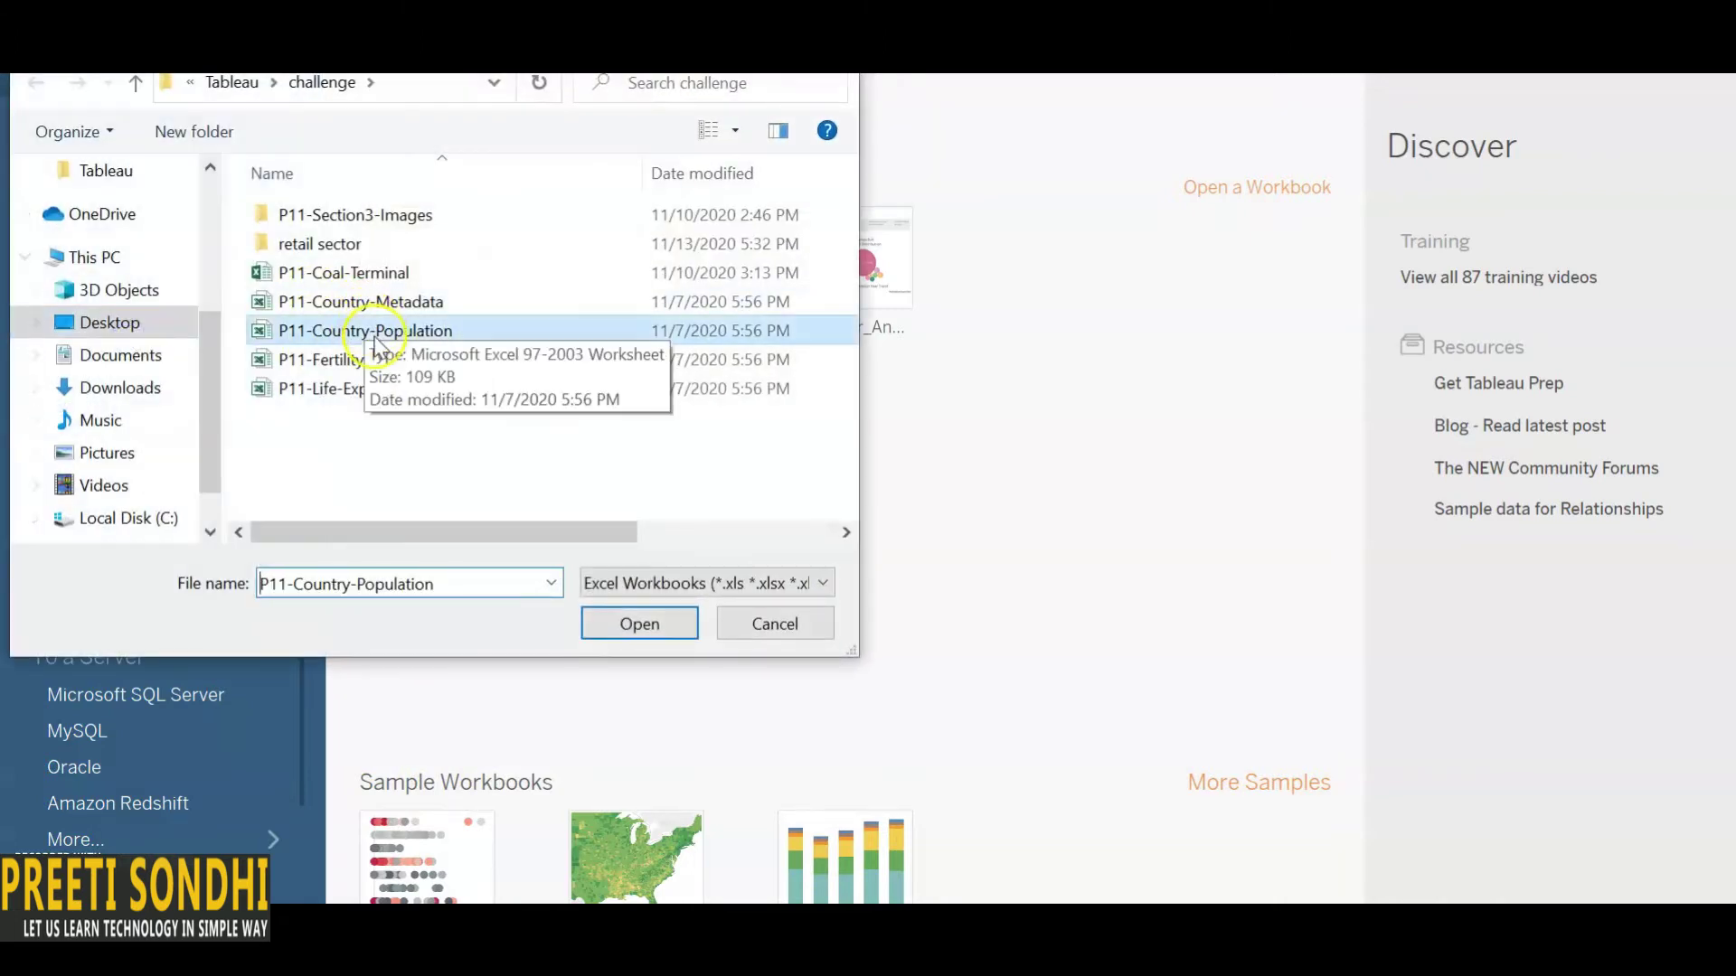
double_click(377, 331)
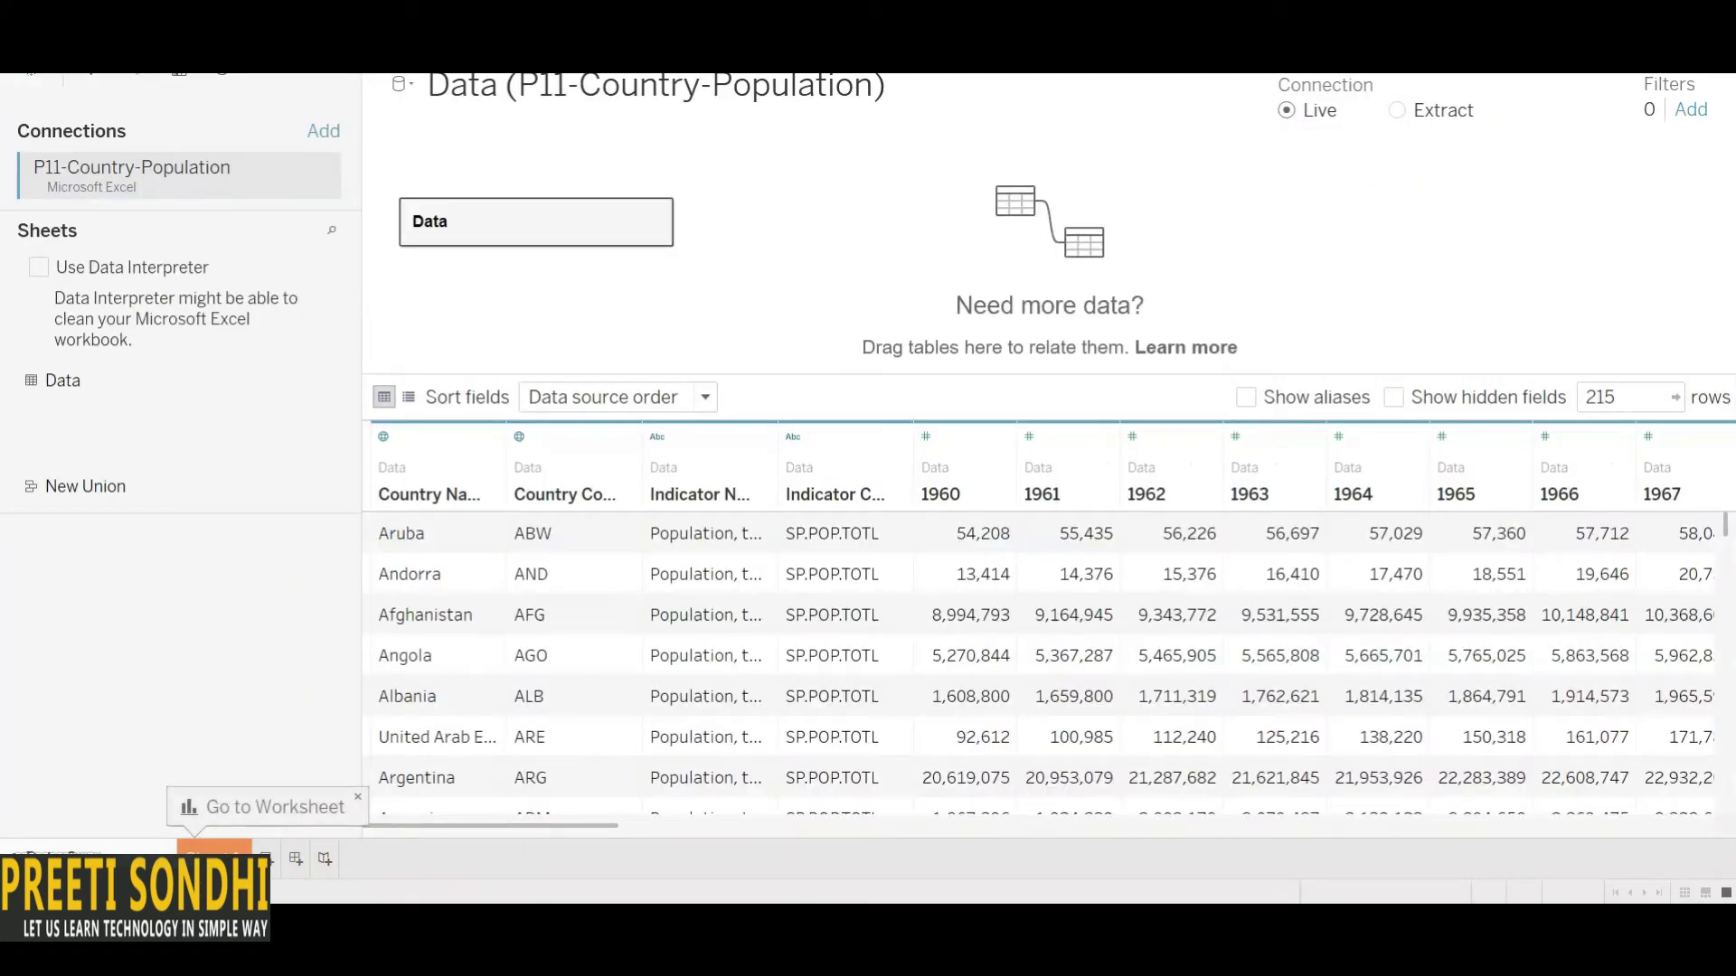
Step: Add the text file cars from the Downloads folder as a second connection in the same data source
click(328, 136)
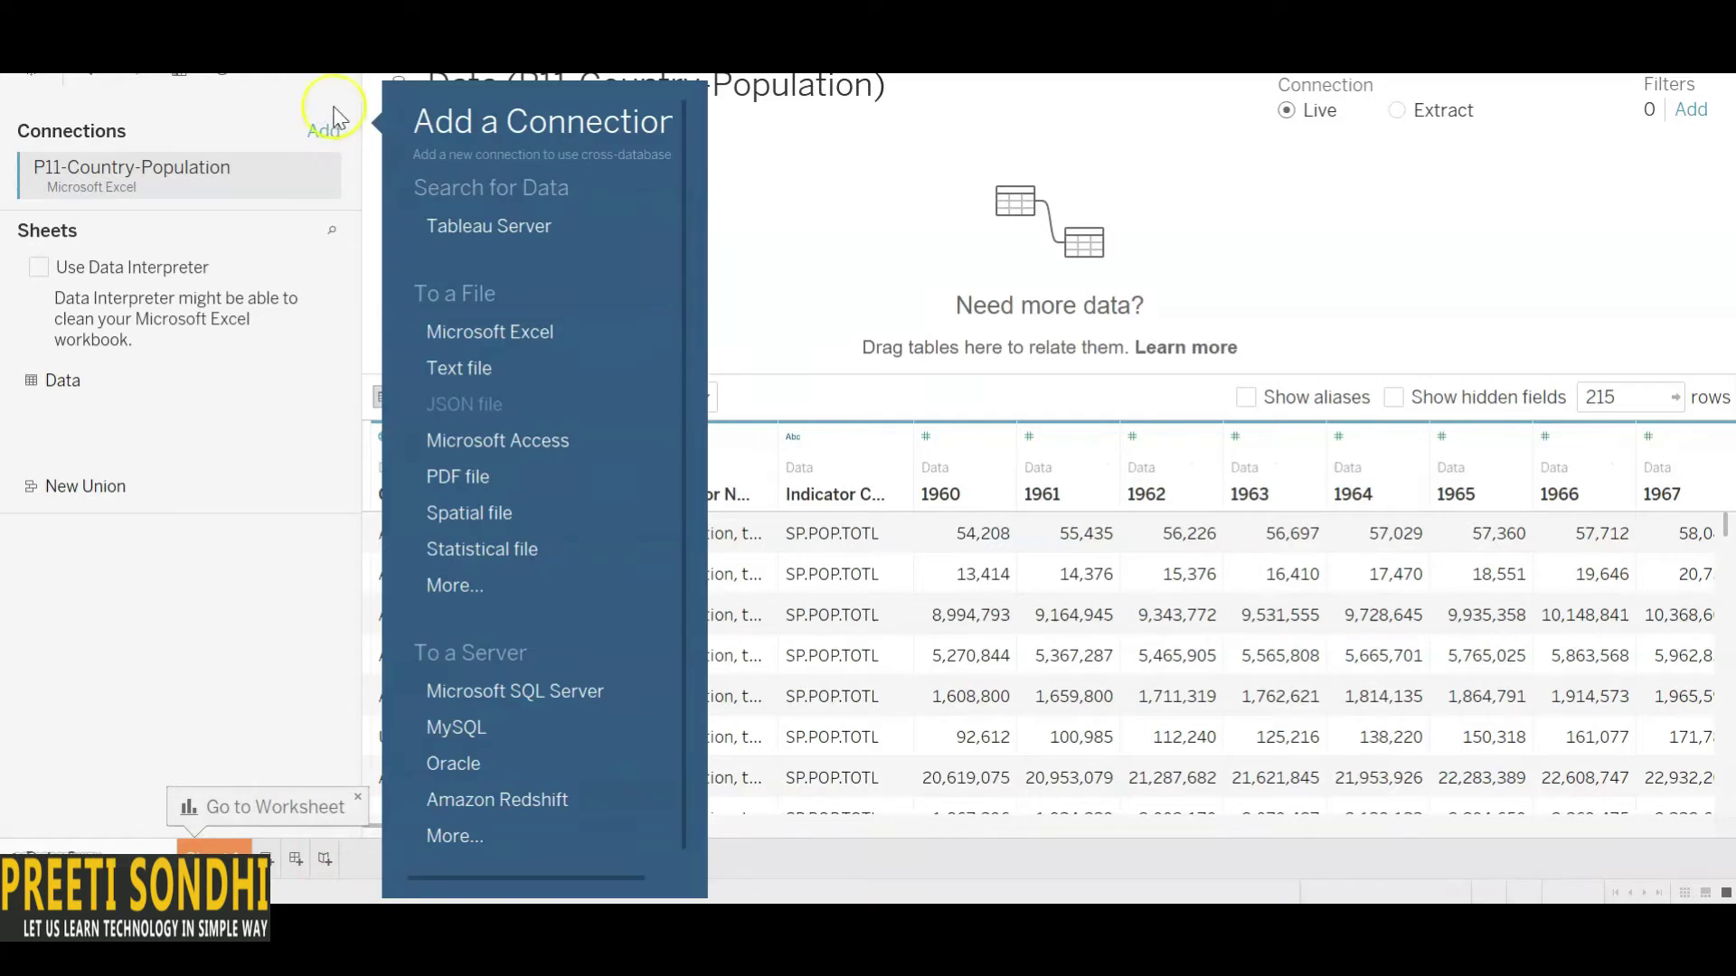
click(511, 374)
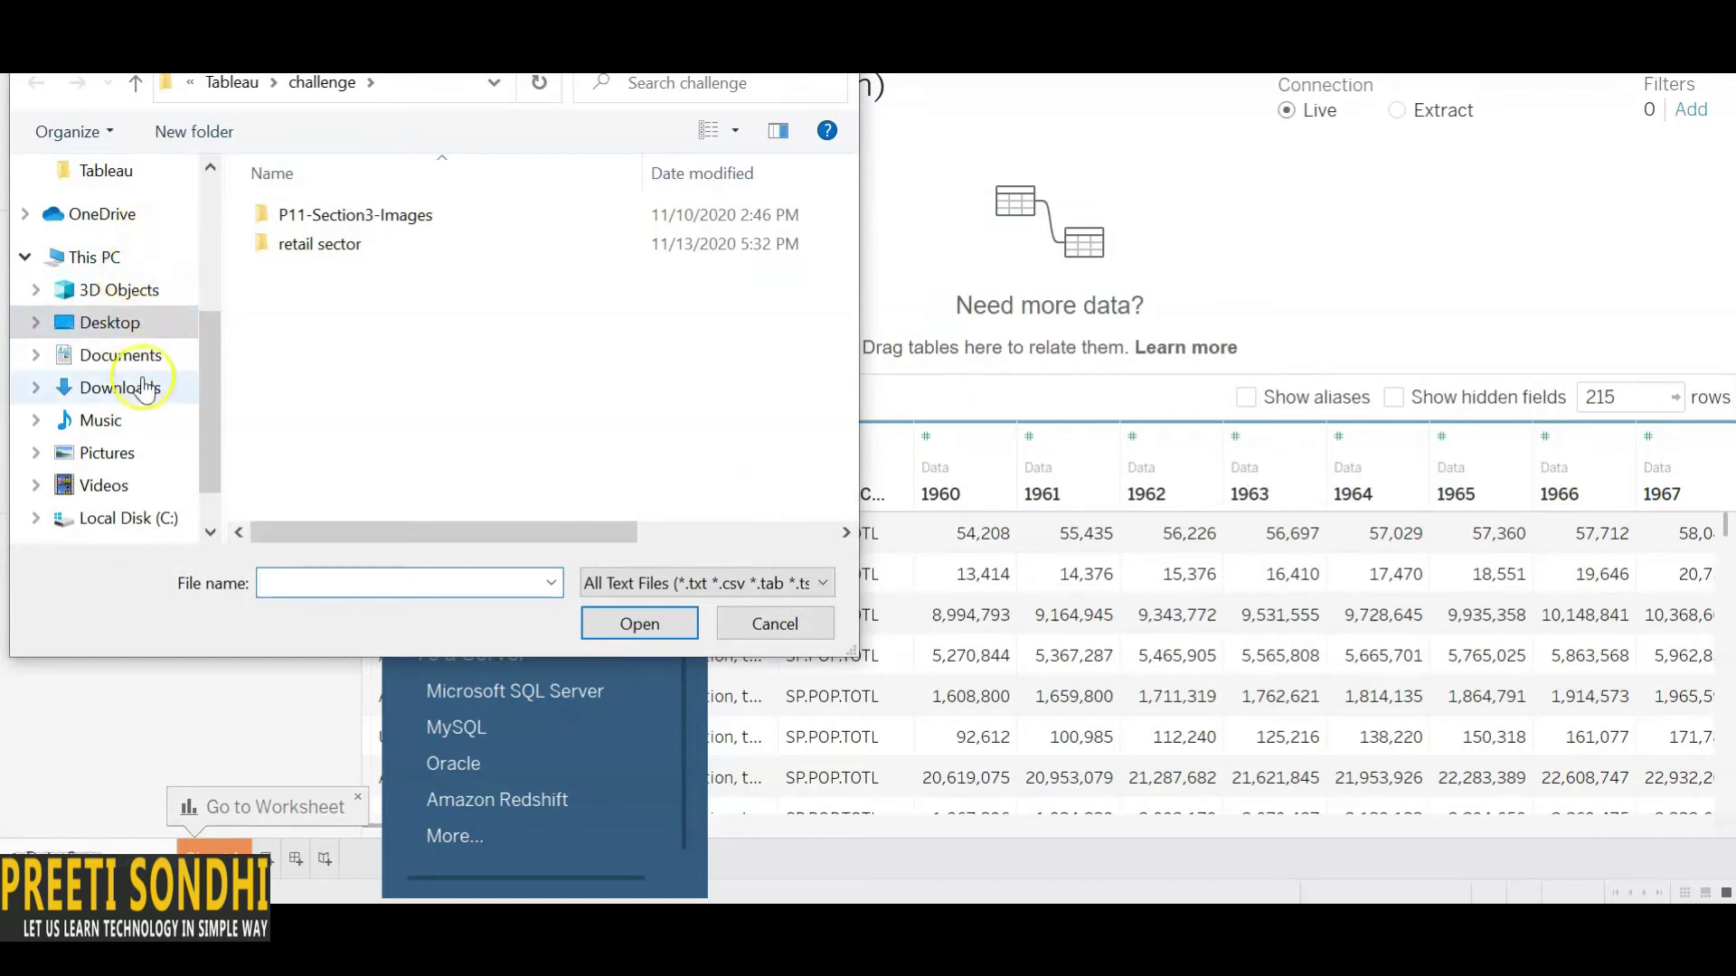
click(145, 389)
click(358, 323)
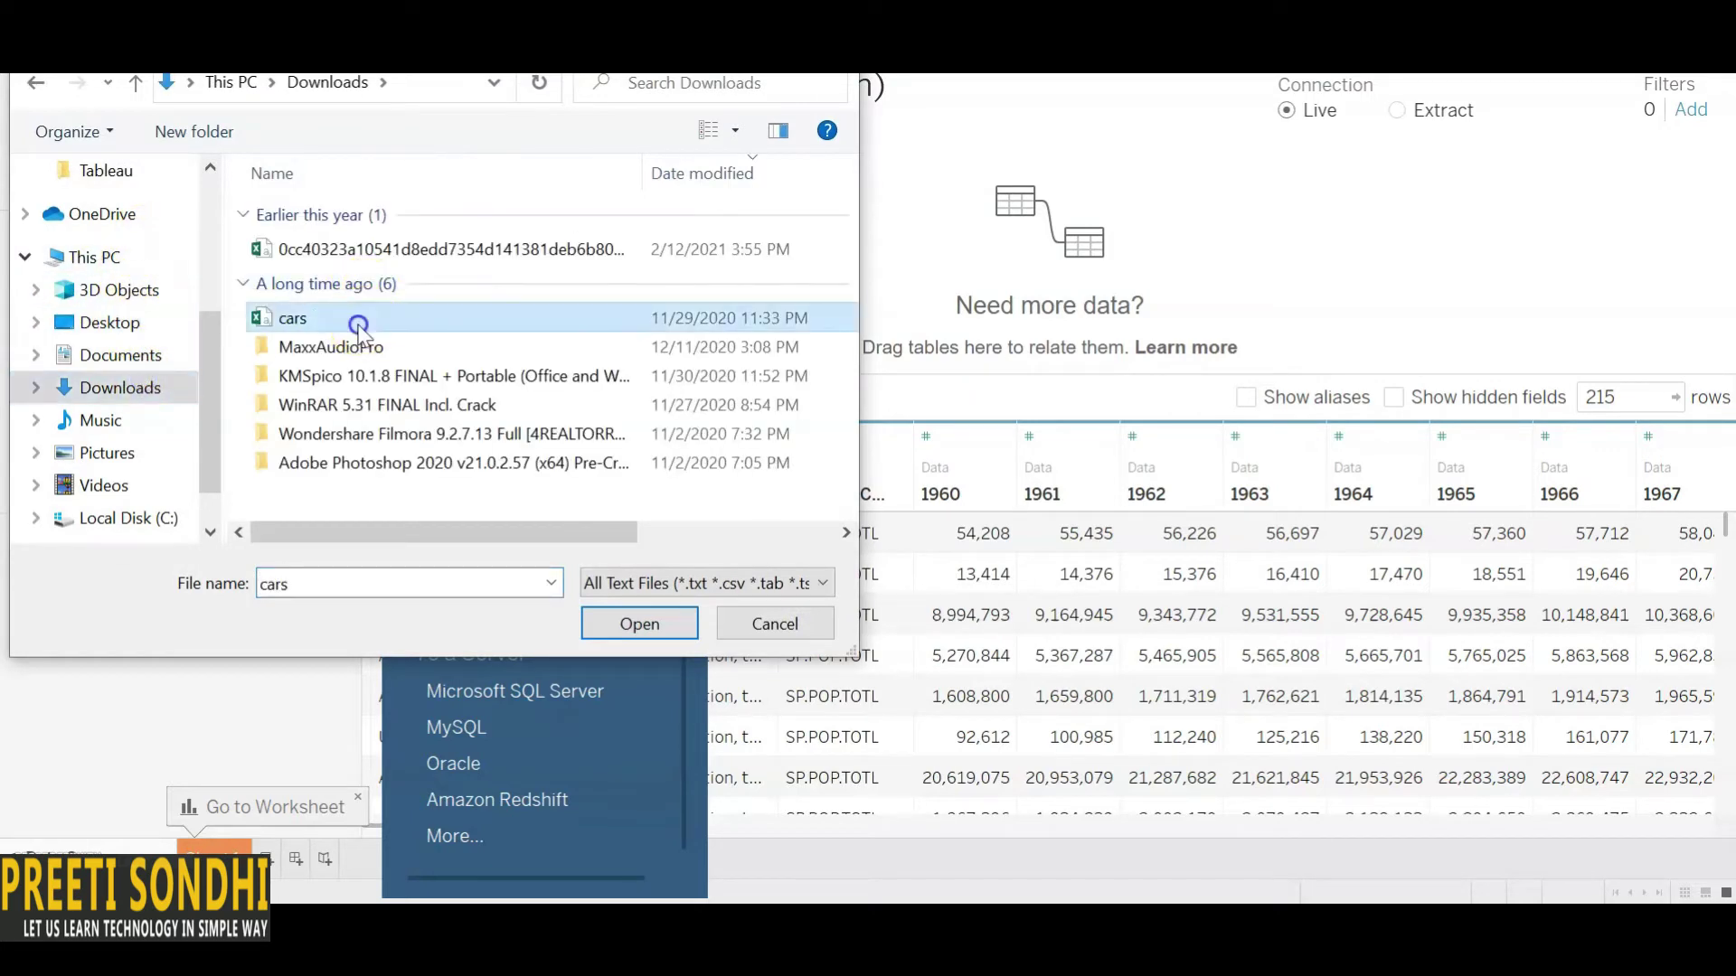
double_click(358, 324)
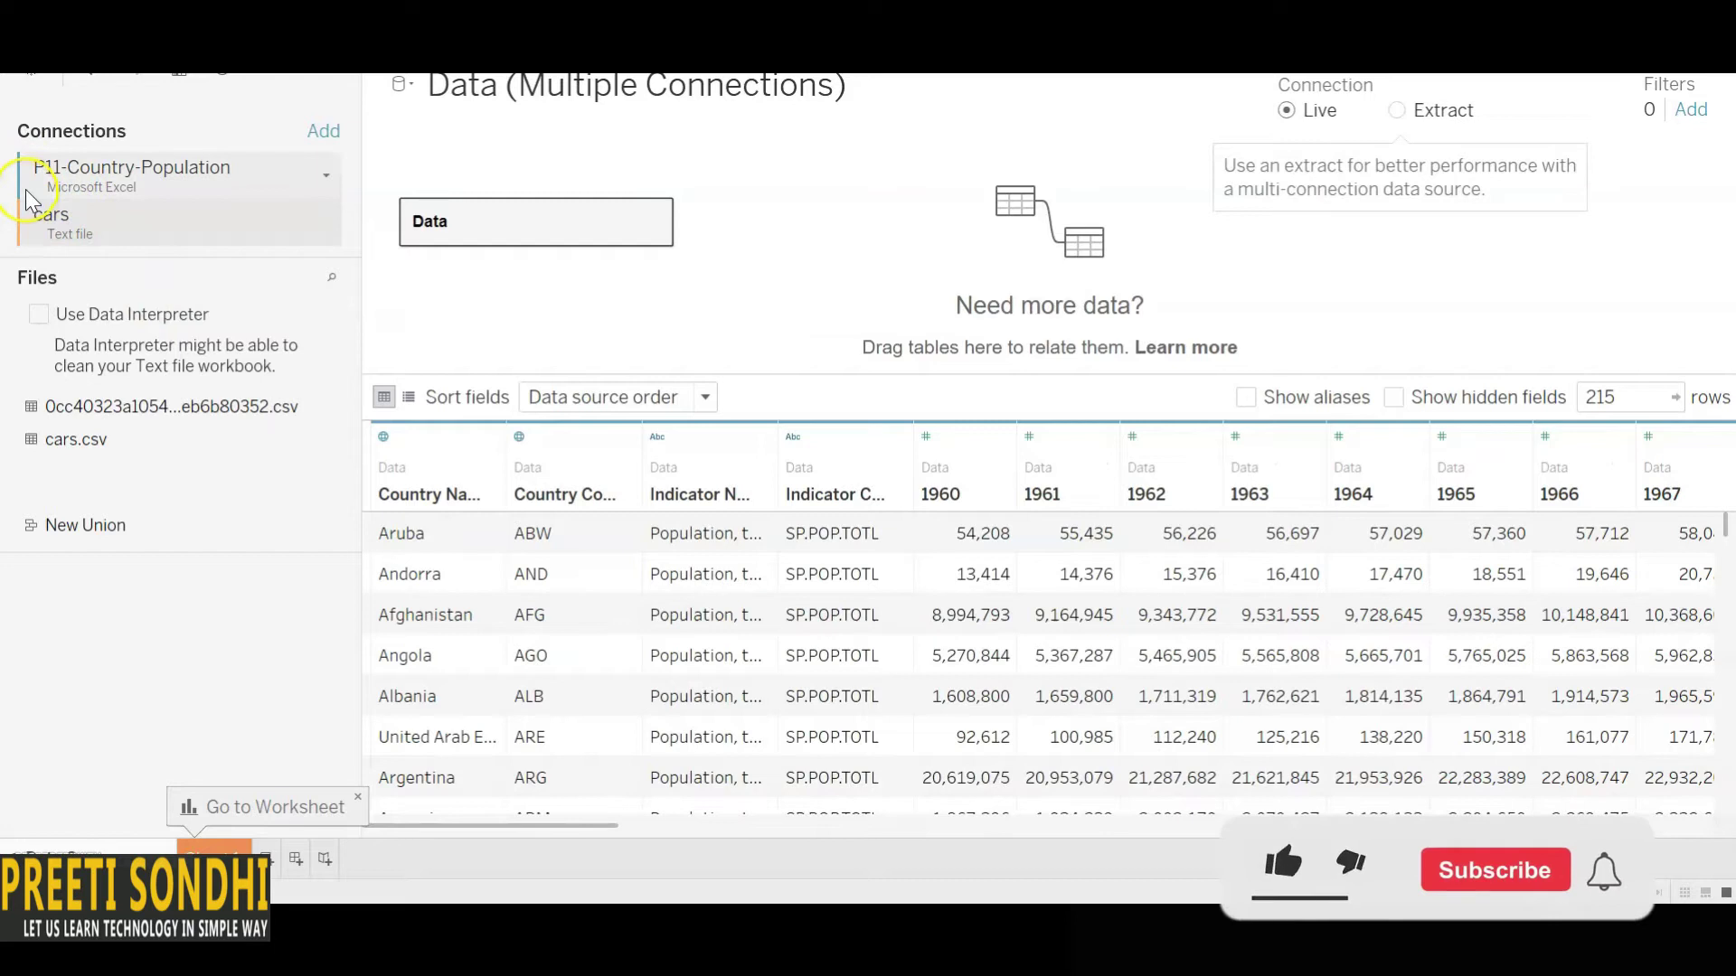
Step: Compare the field list in Sheet 1 with the data source page of the multiple-connection source
click(208, 850)
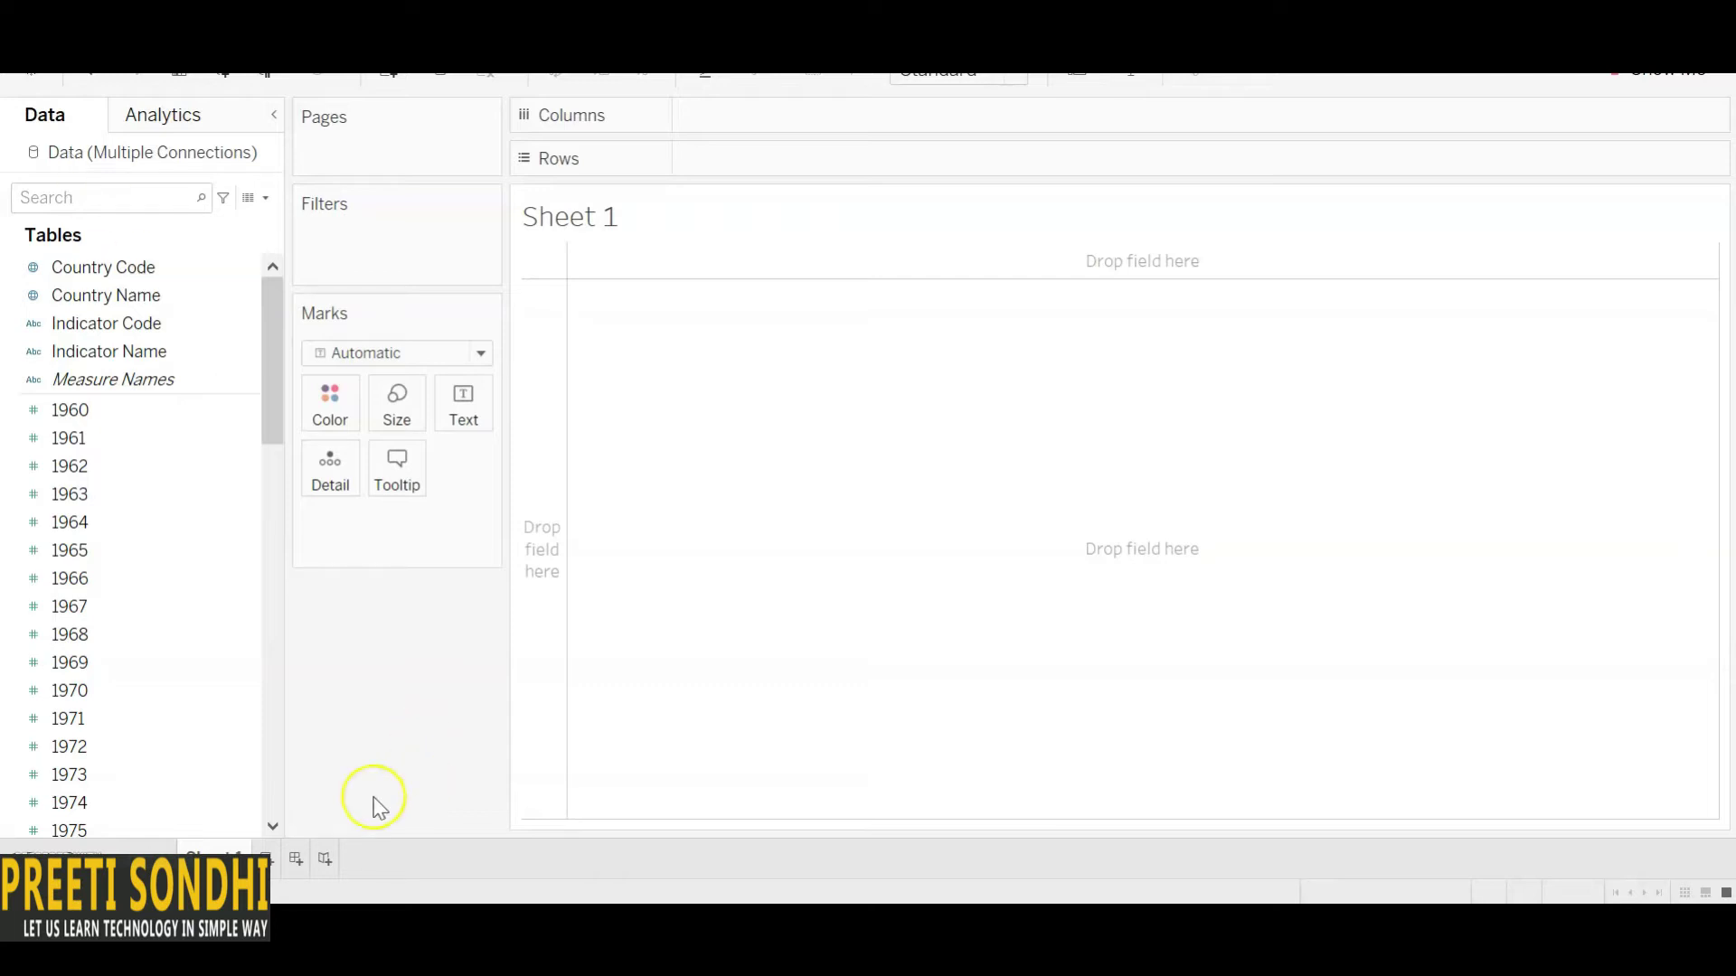
click(54, 857)
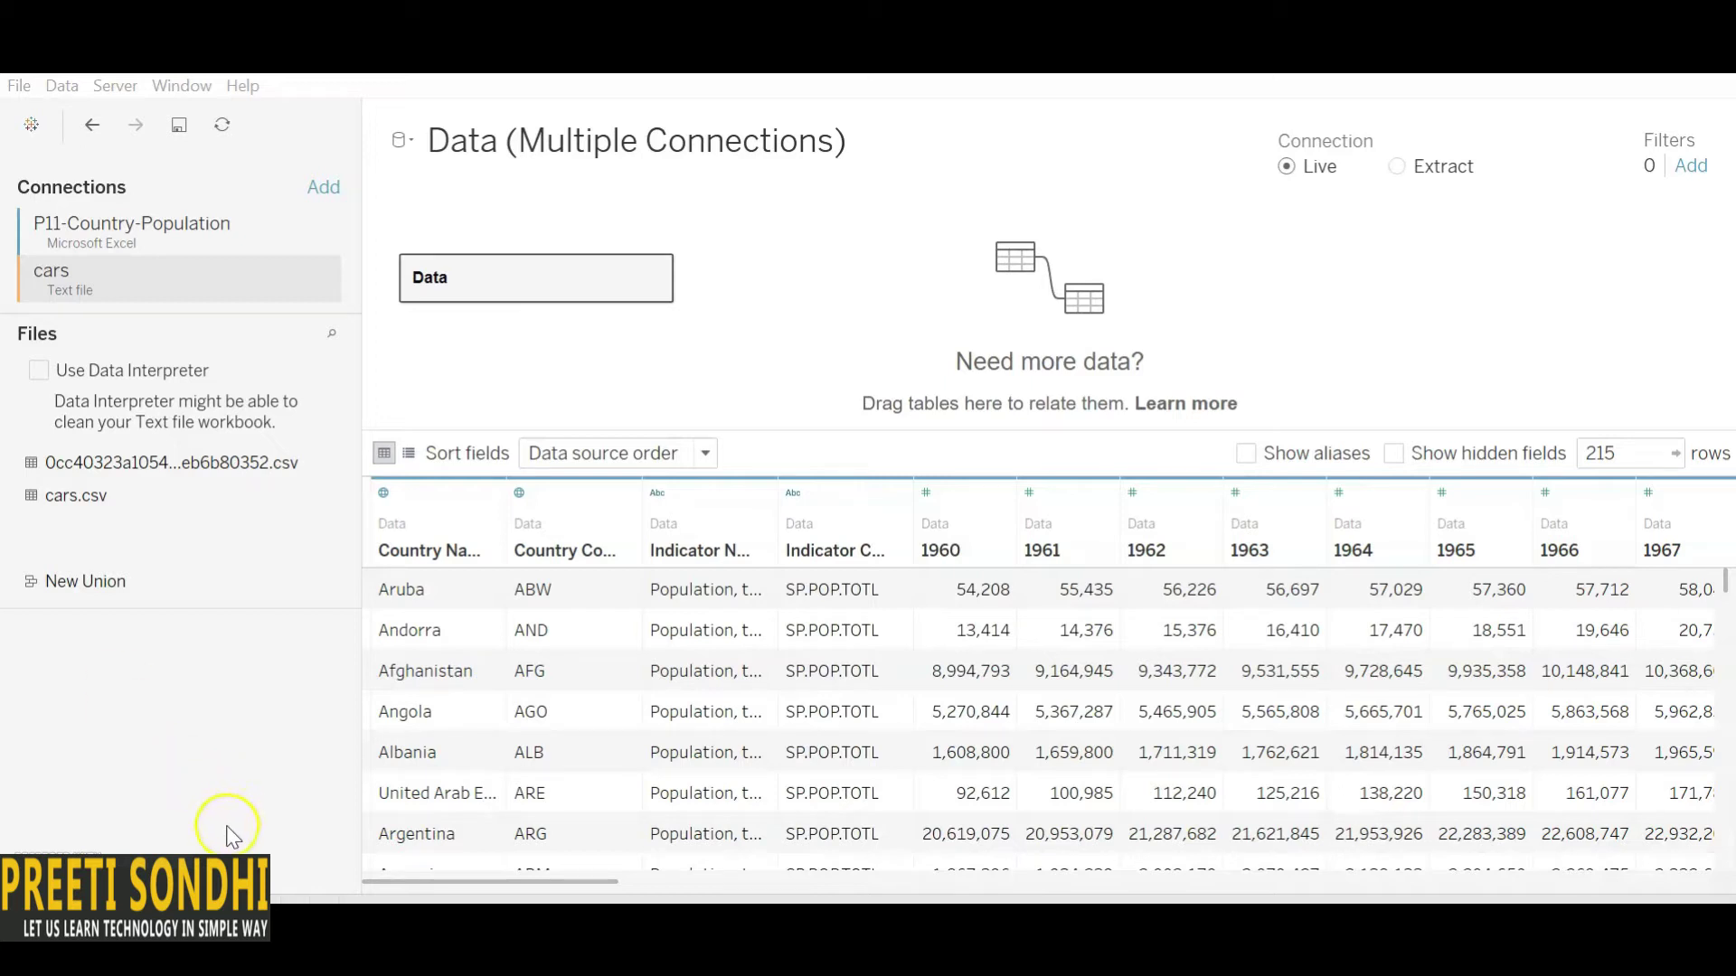
click(181, 895)
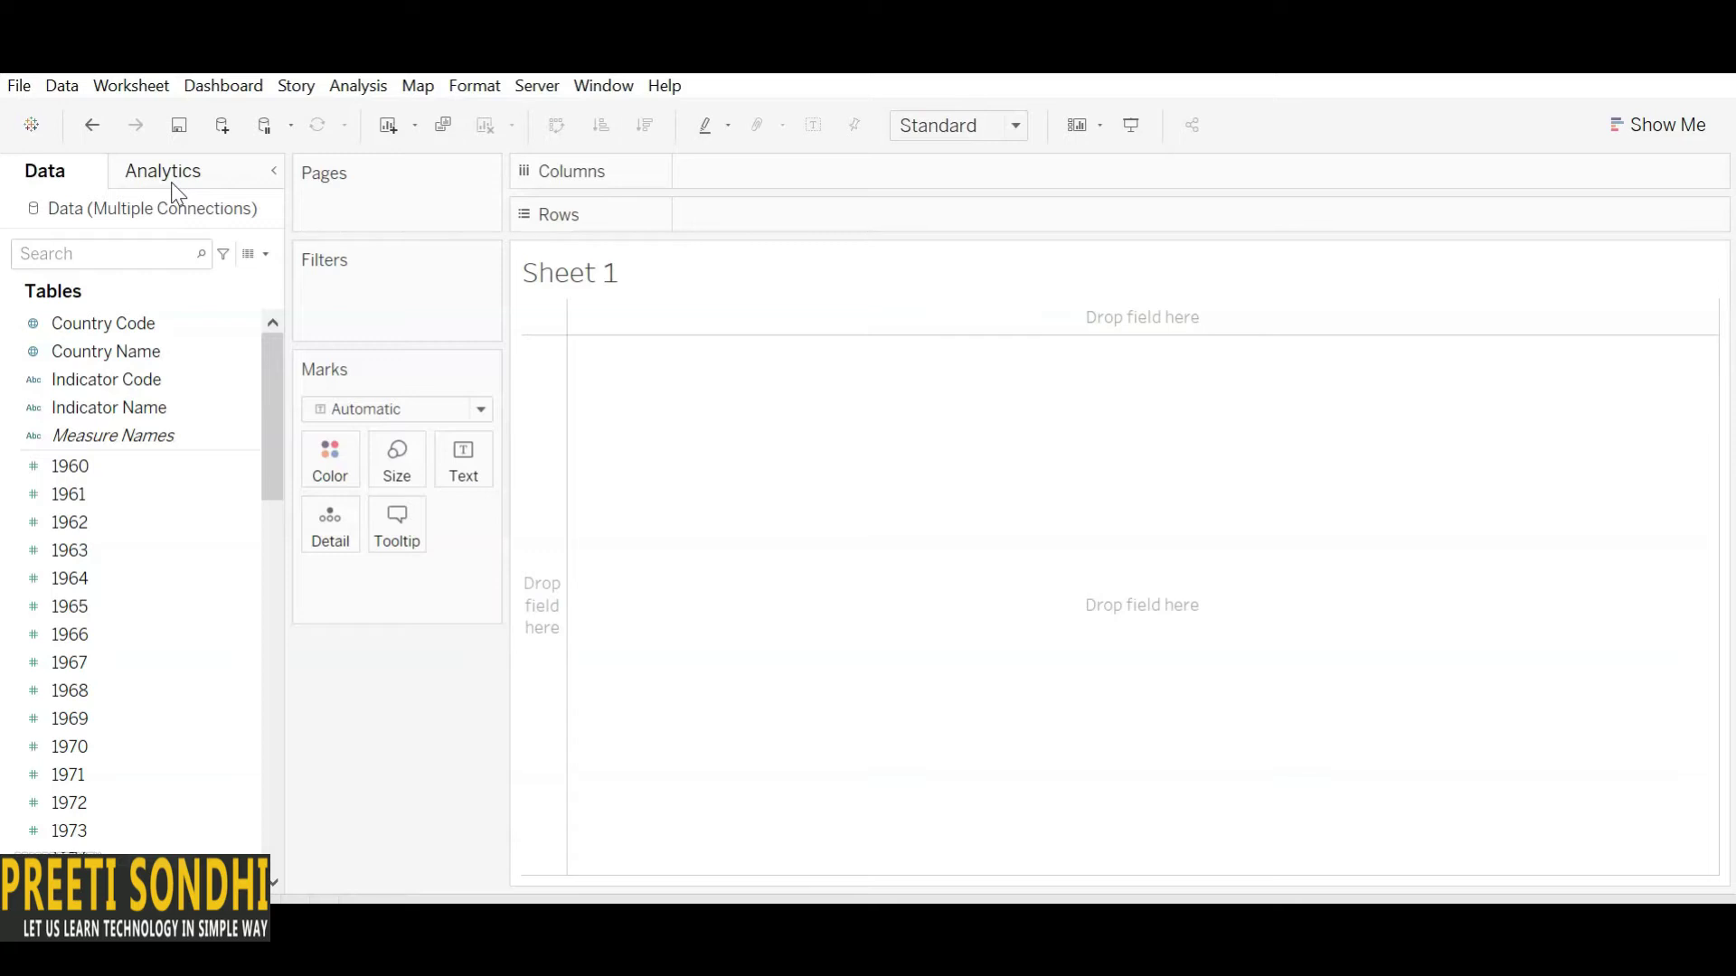
Step: Add a separate new data source from the most recent Excel workbook in the Downloads folder
click(65, 88)
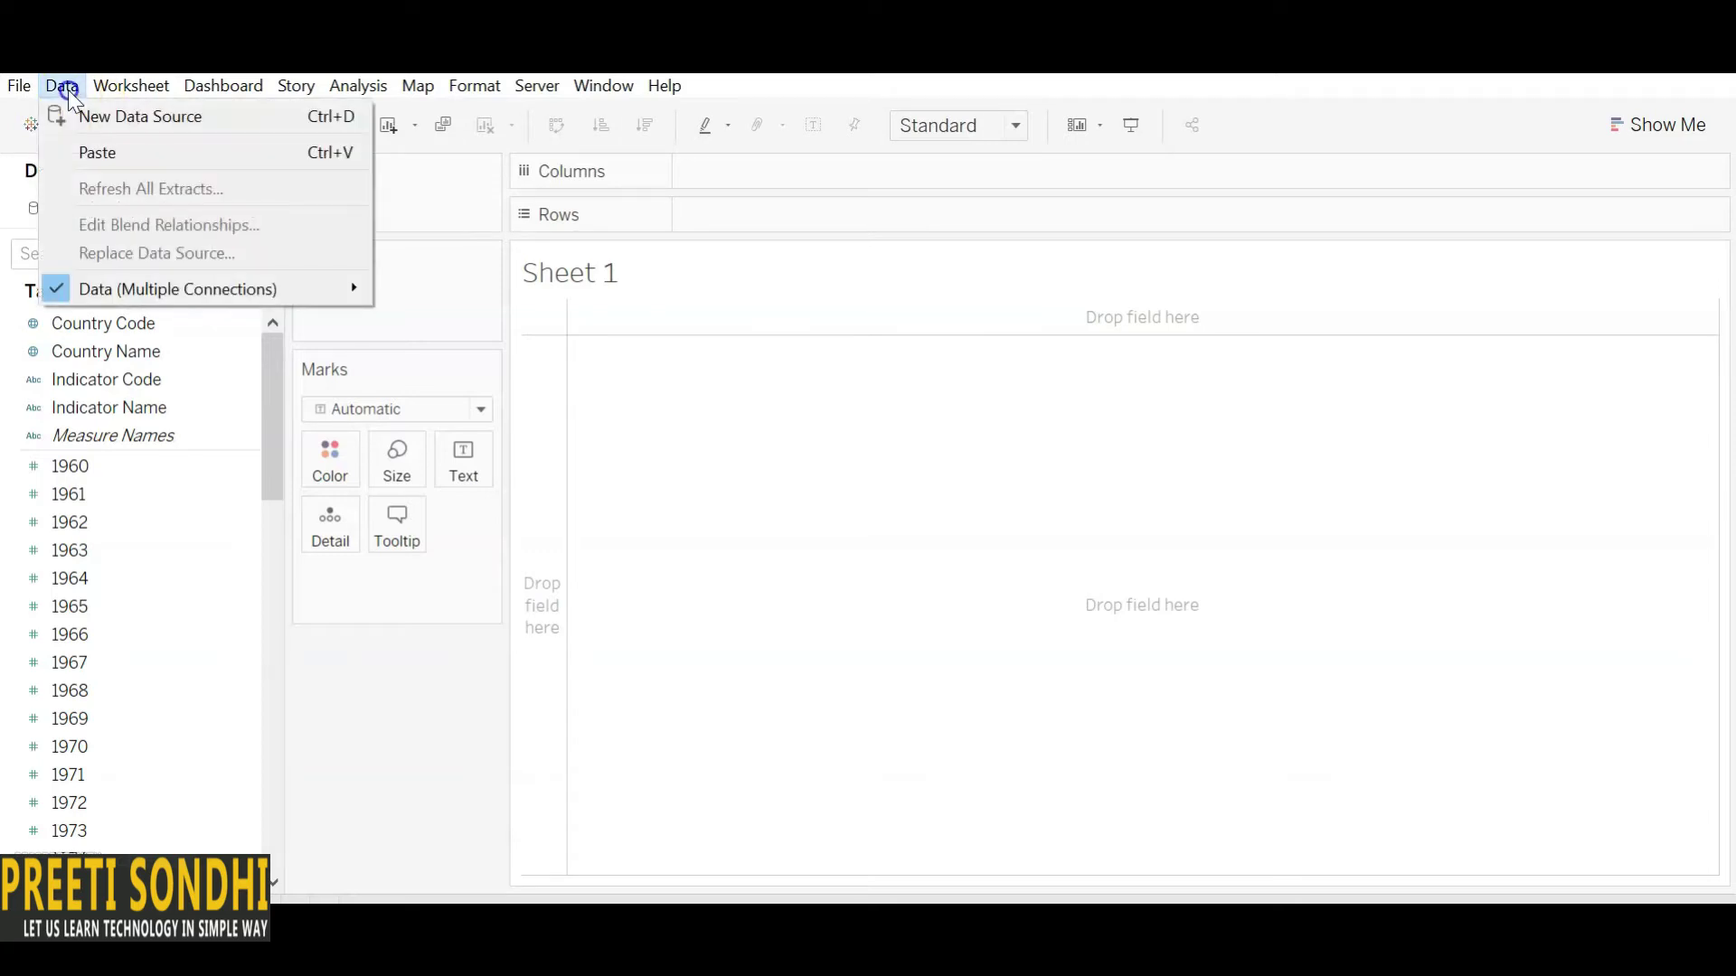
click(111, 114)
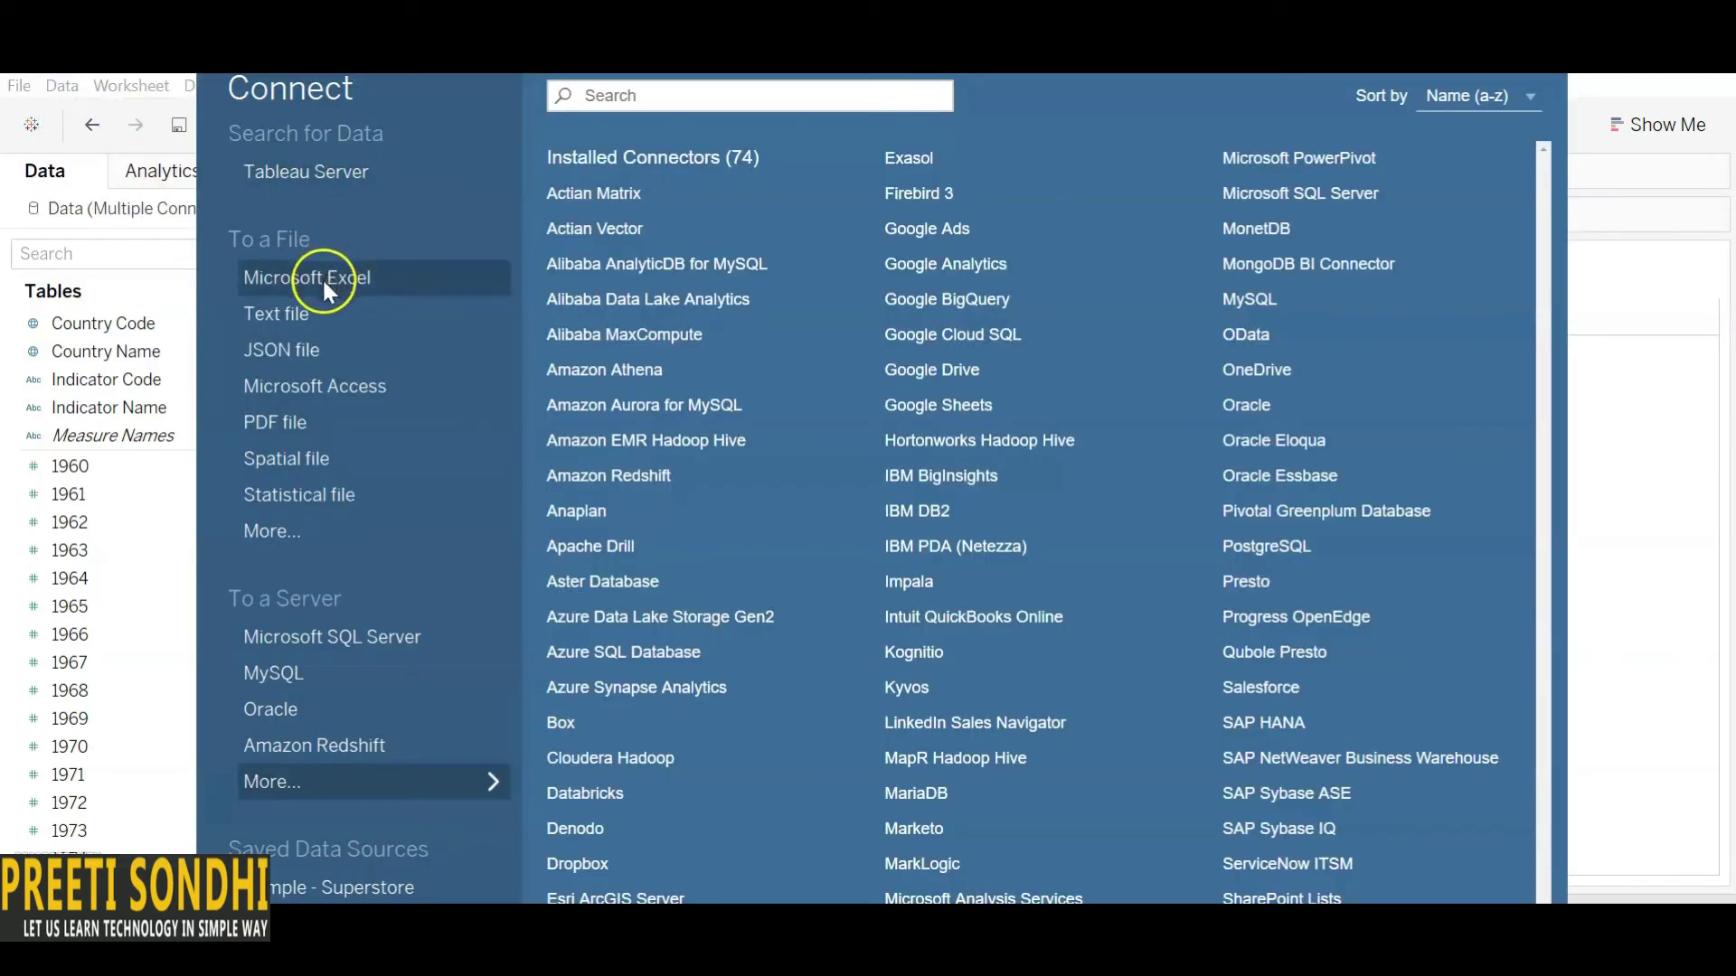
click(299, 280)
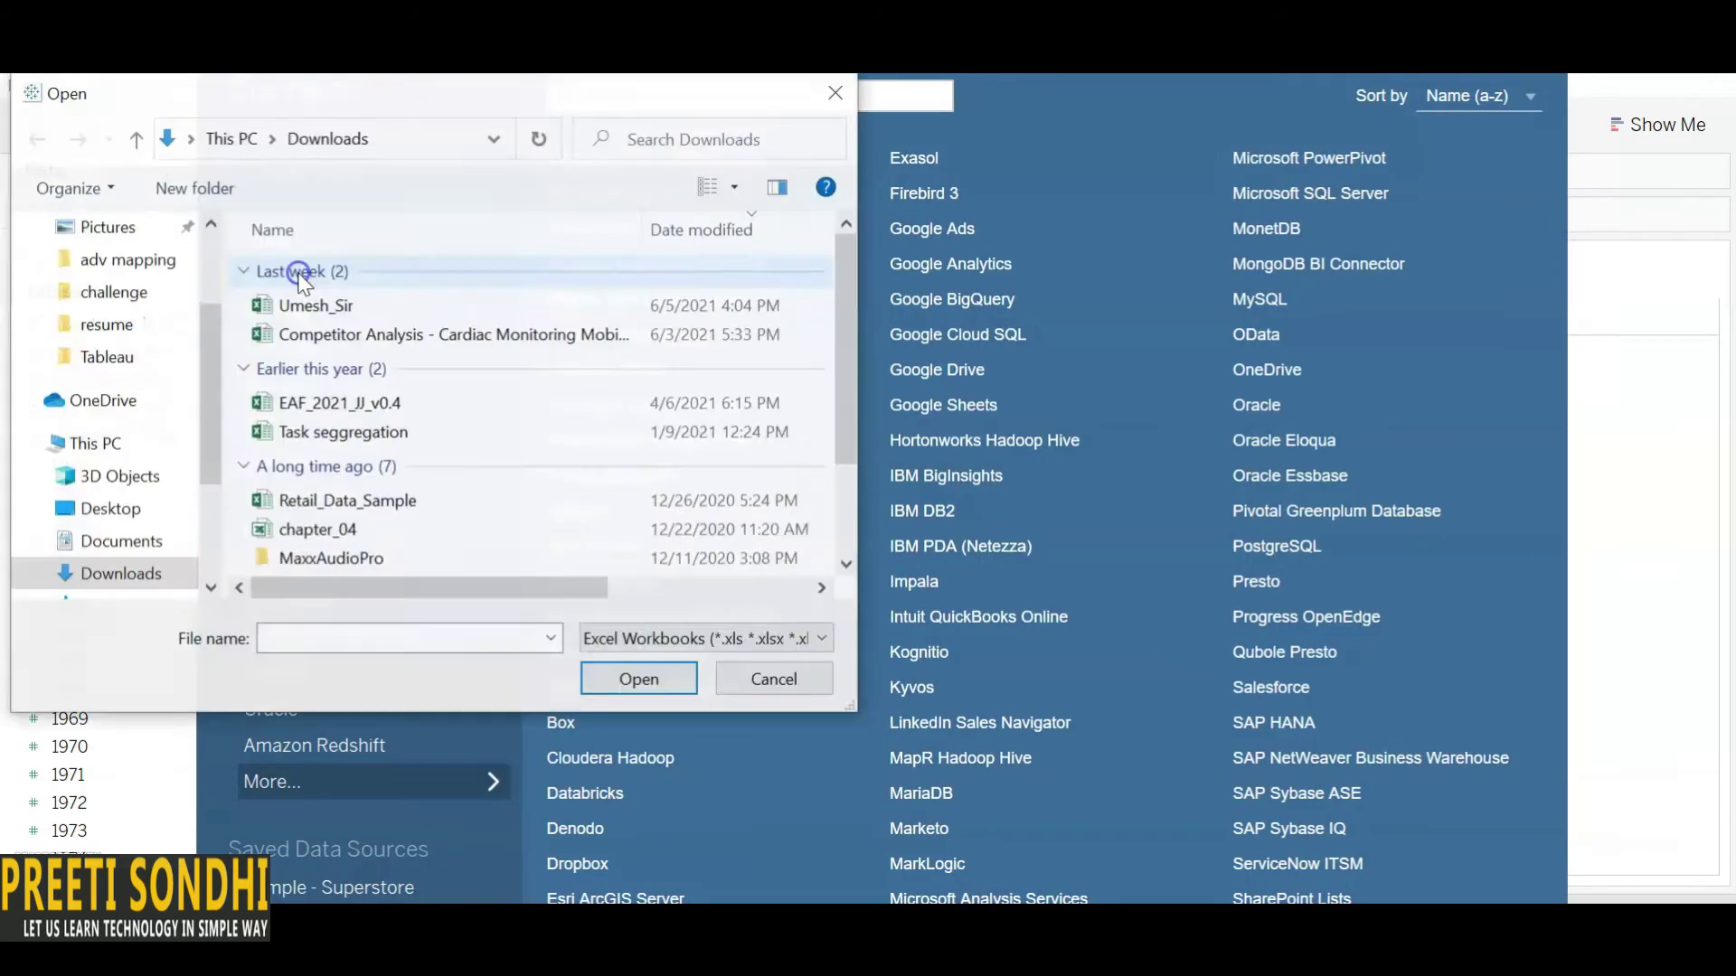
double_click(312, 305)
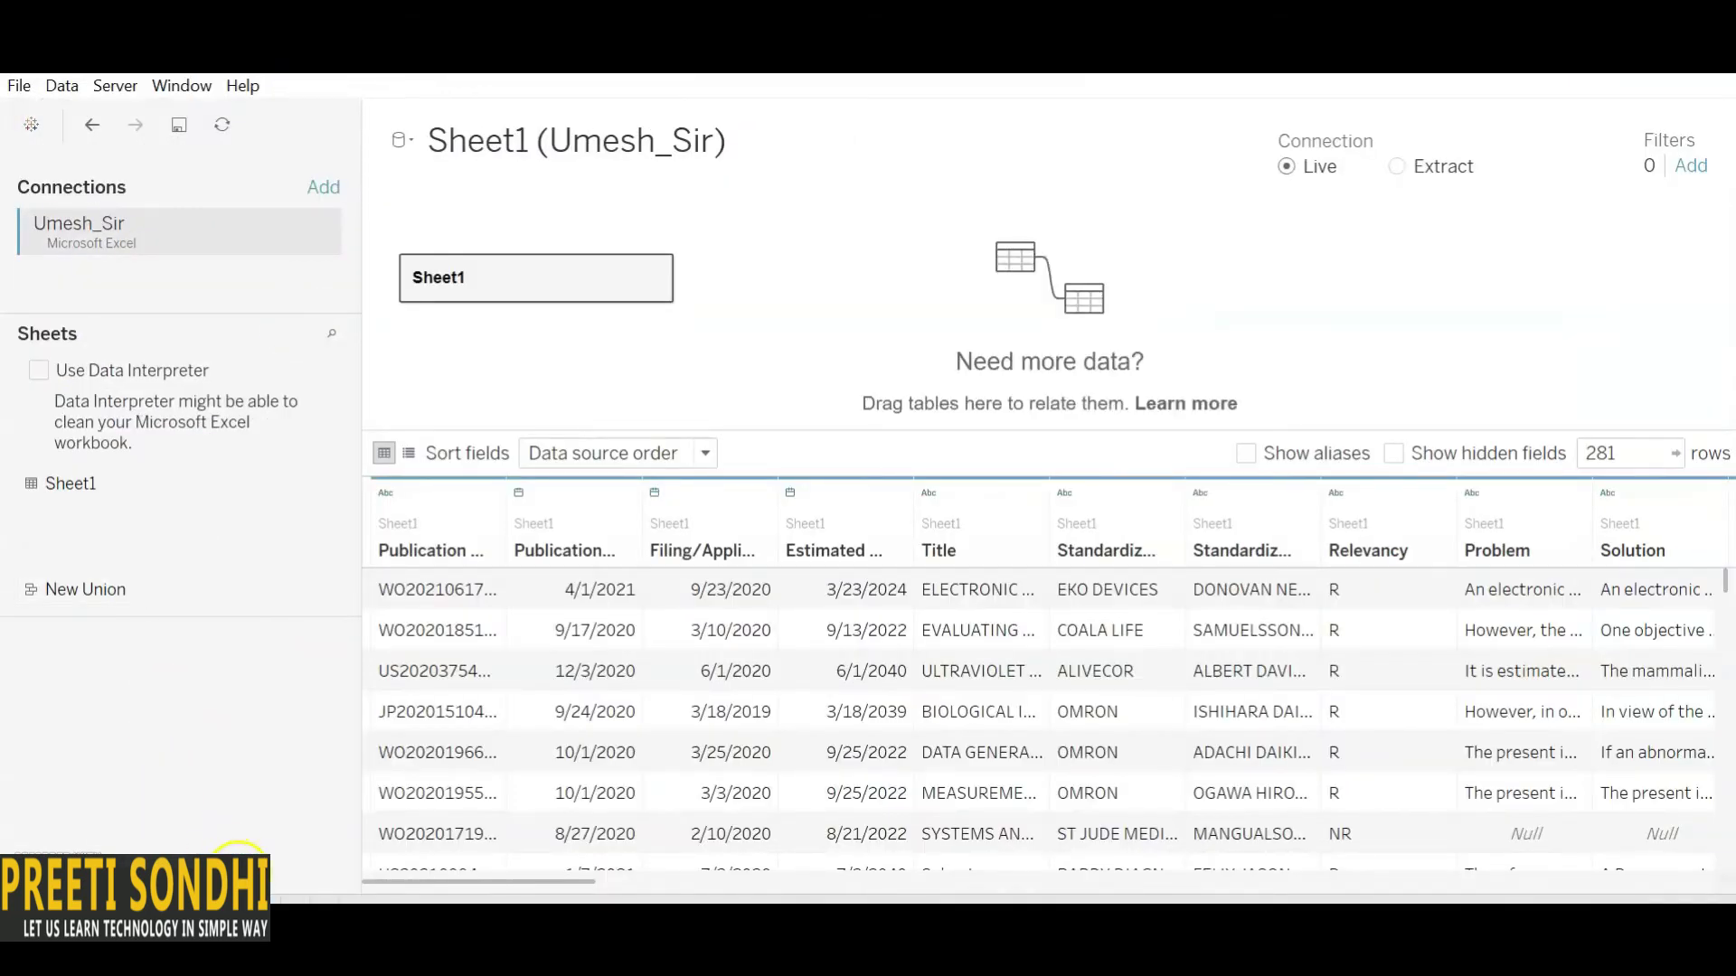
Step: Go to Sheet 1 and view the chart types that Show Me offers
click(237, 891)
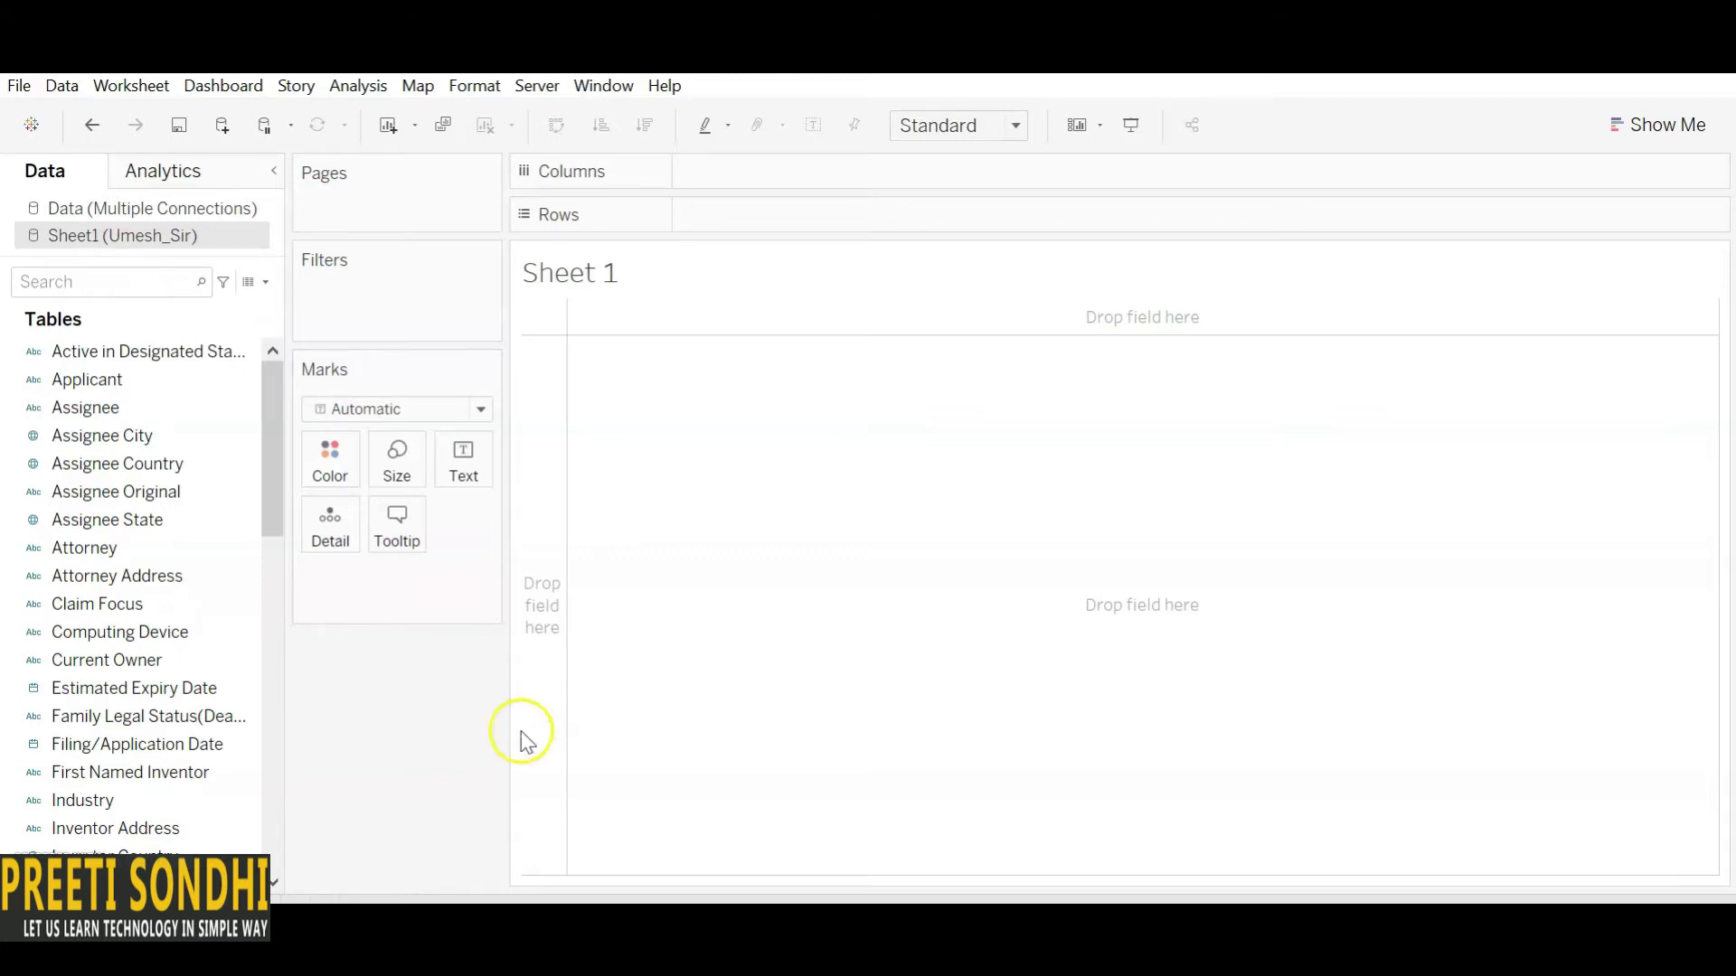
click(509, 859)
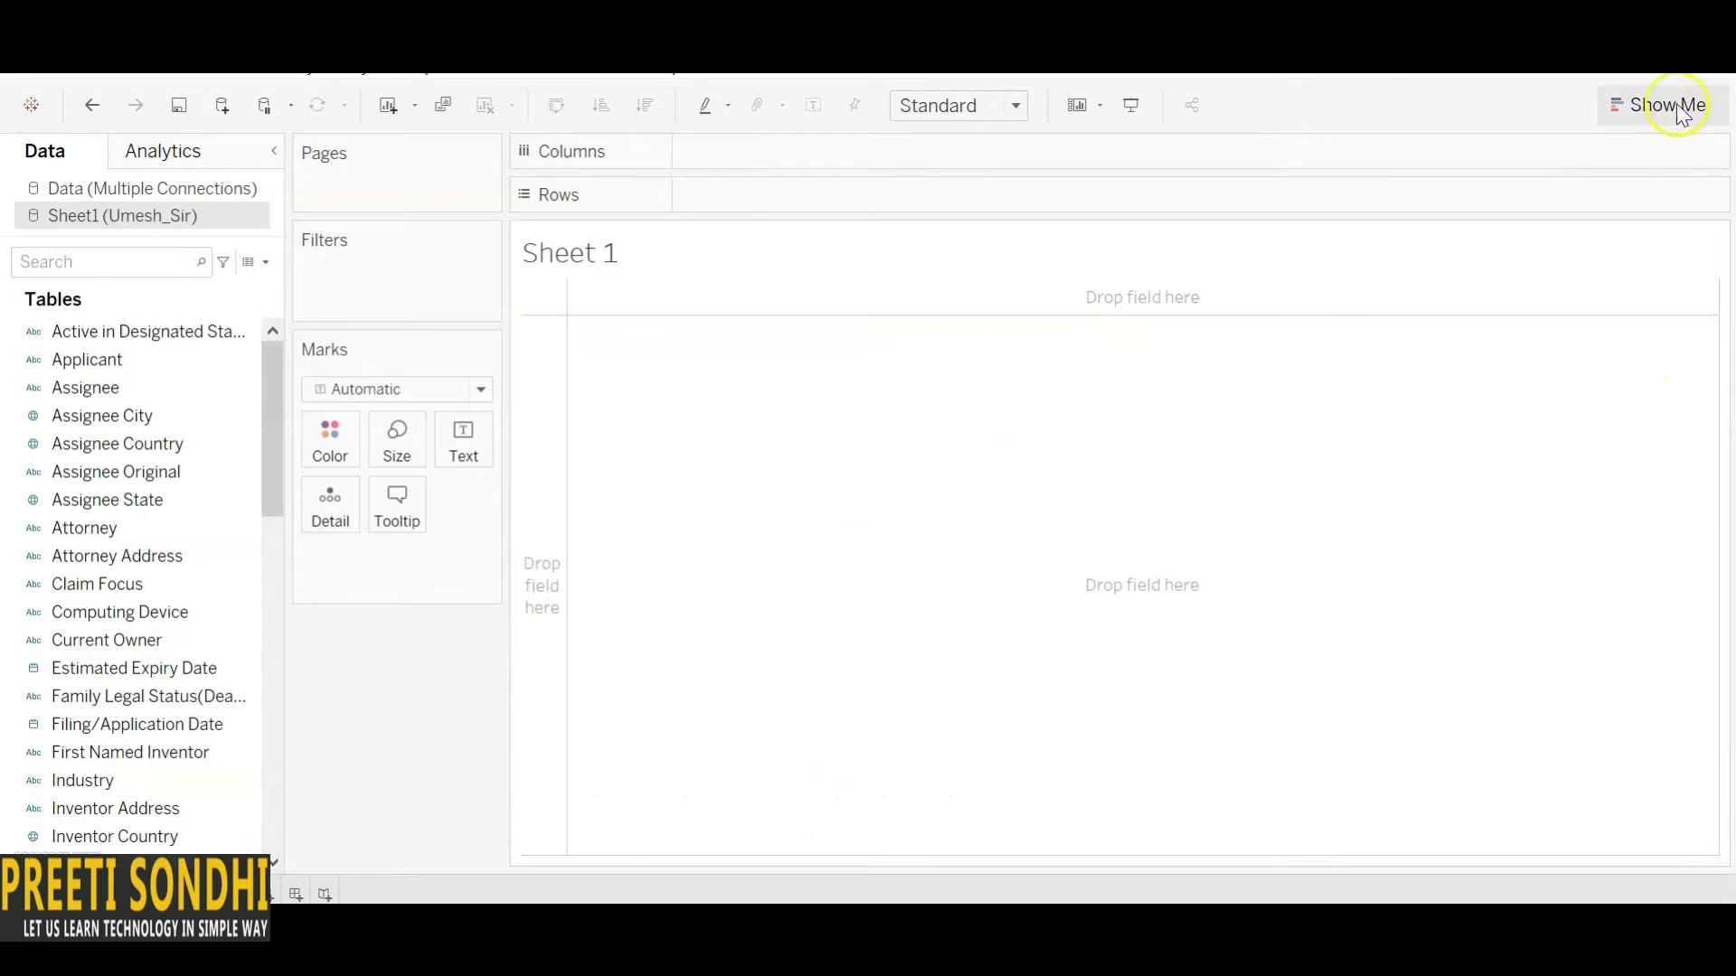
click(1679, 107)
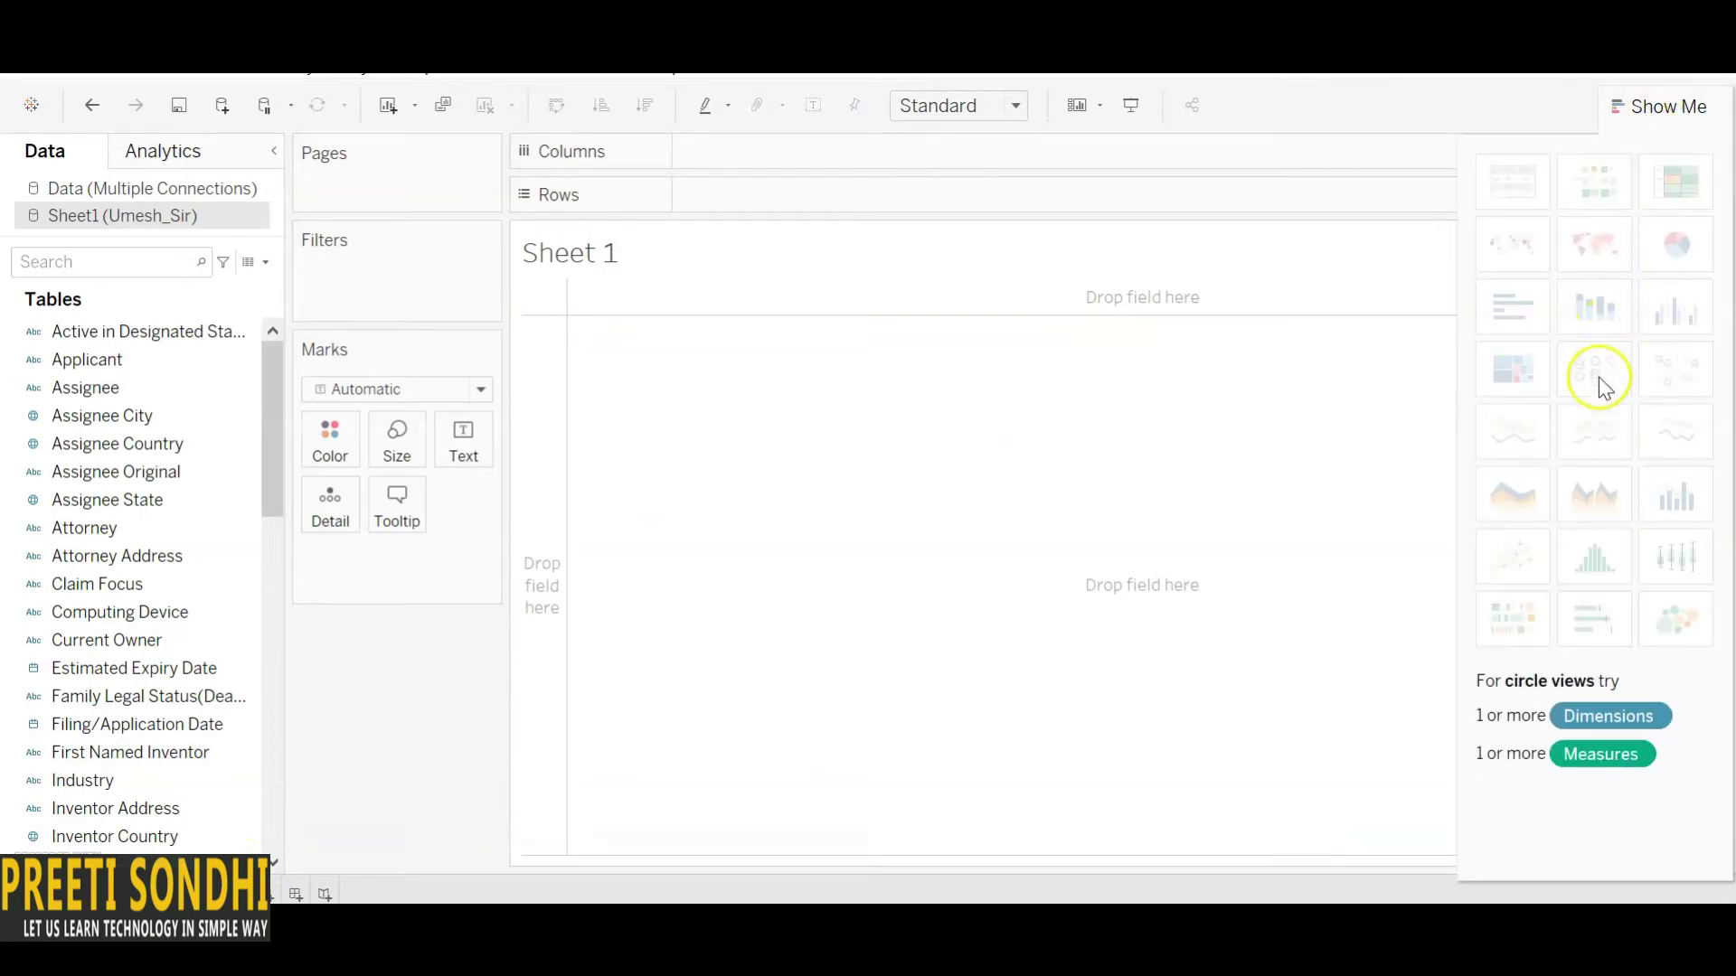
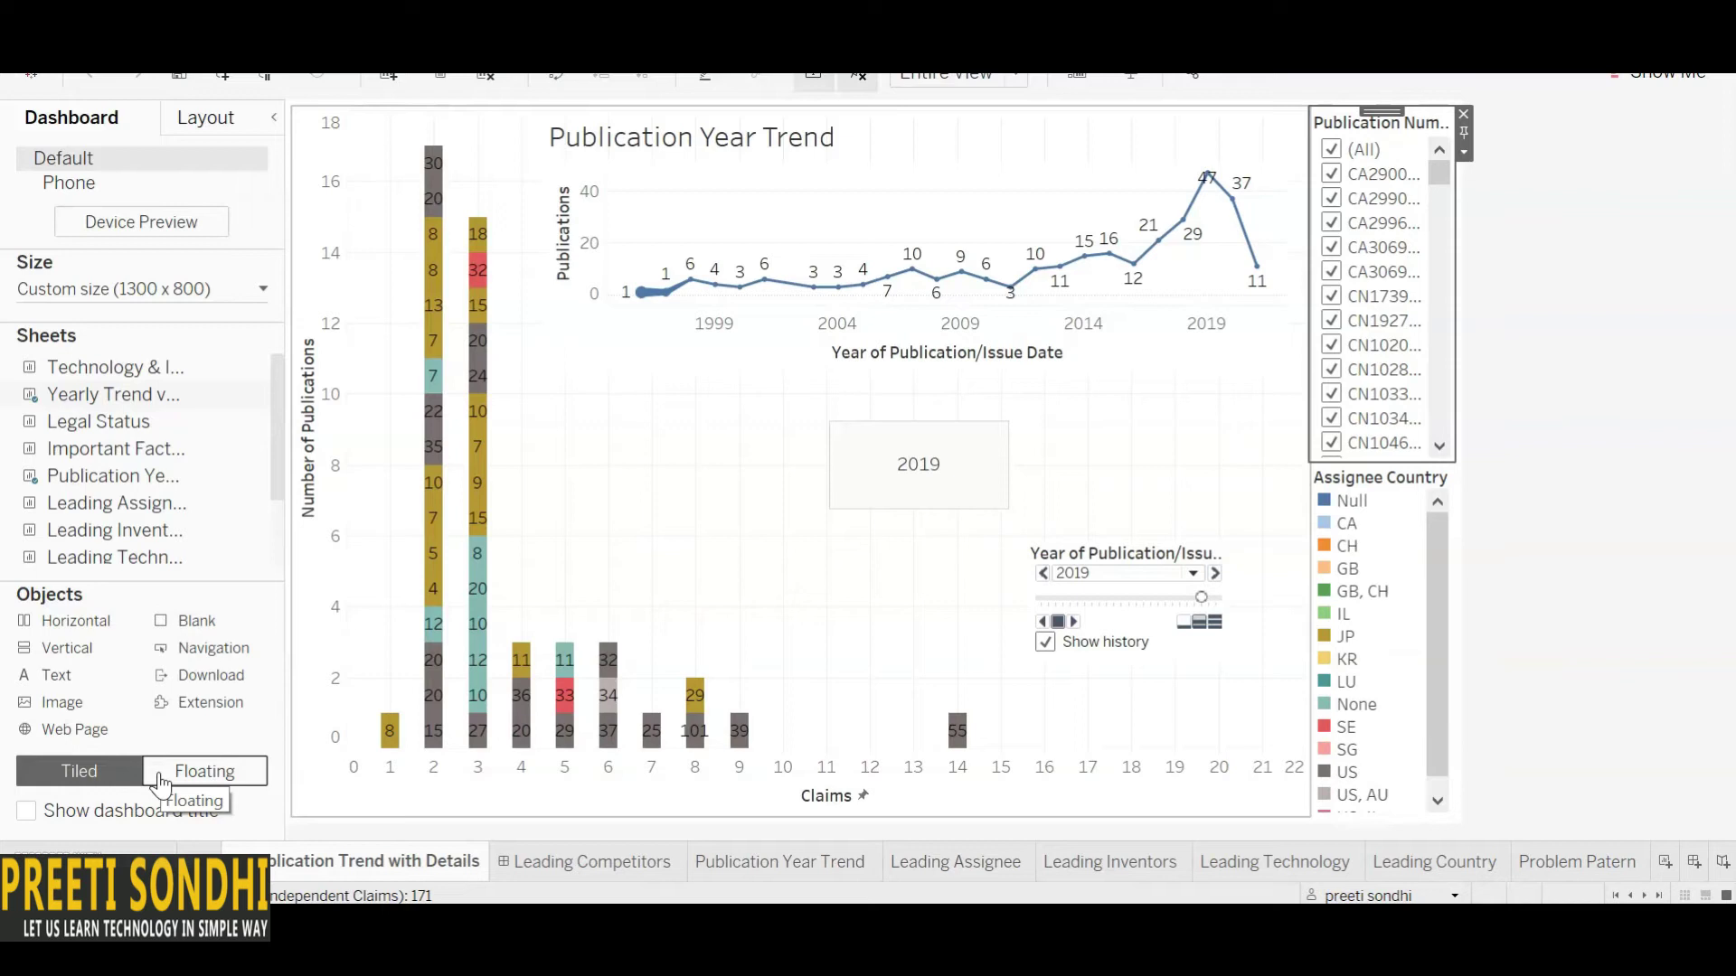
Step: Turn off floating for the Publication Year Trend chart on the dashboard so it is tiled
click(961, 434)
click(154, 768)
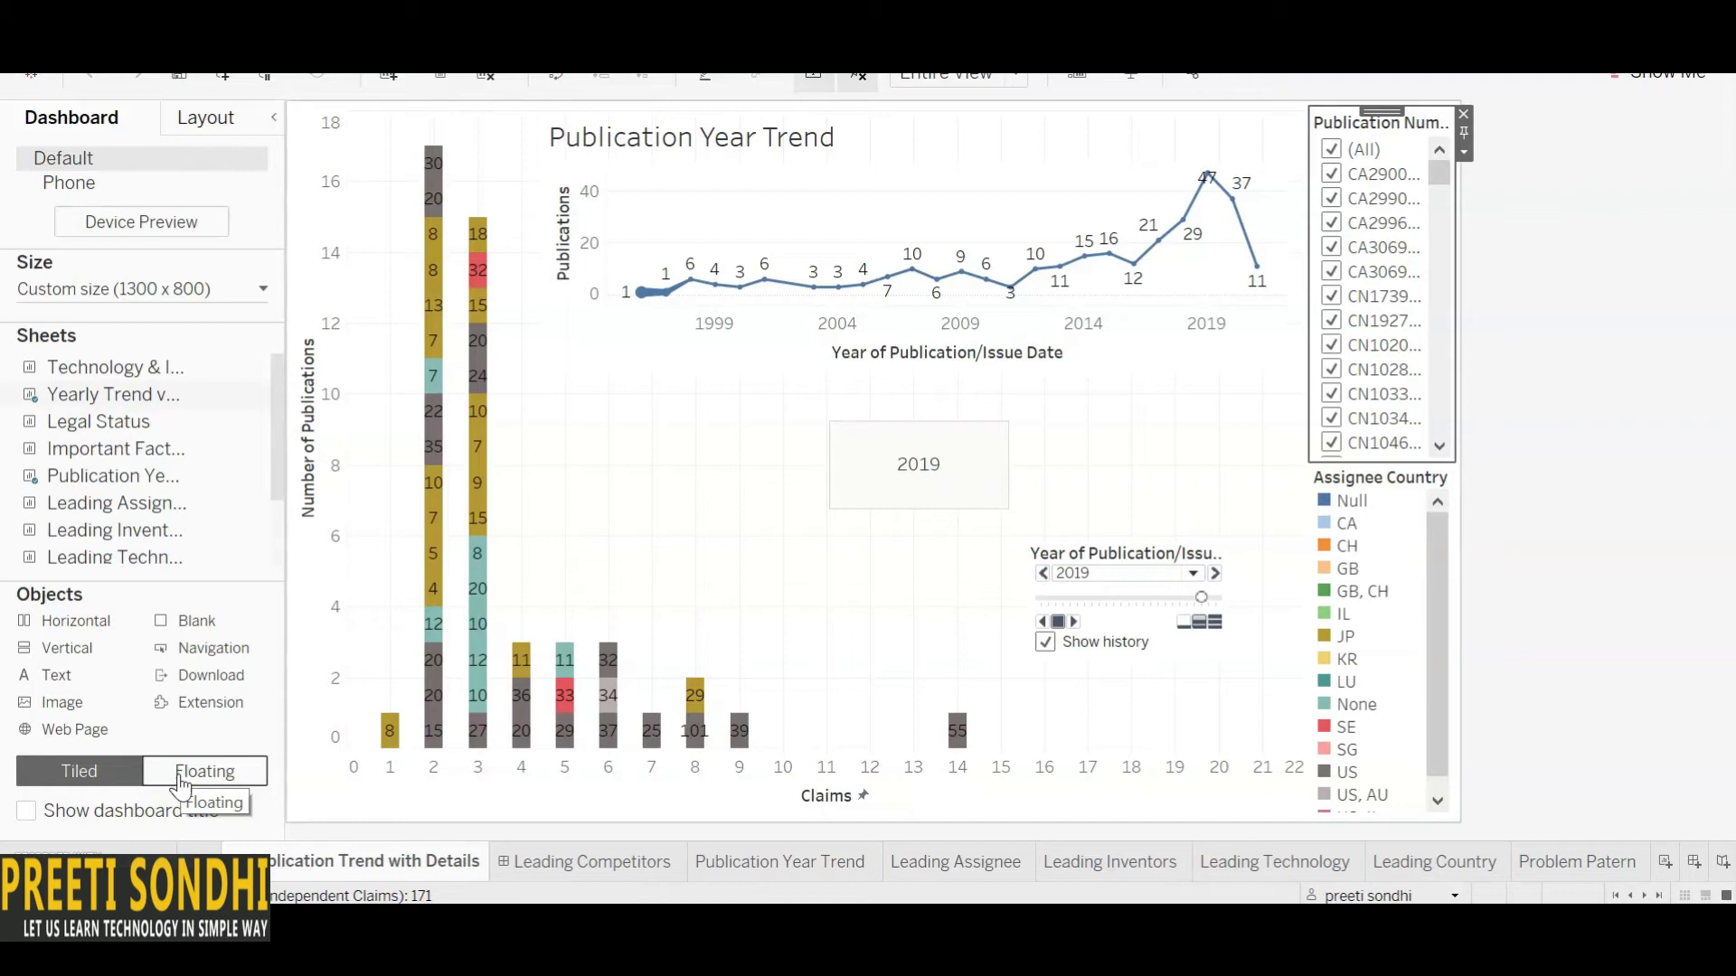
click(1015, 242)
click(1300, 180)
click(1350, 568)
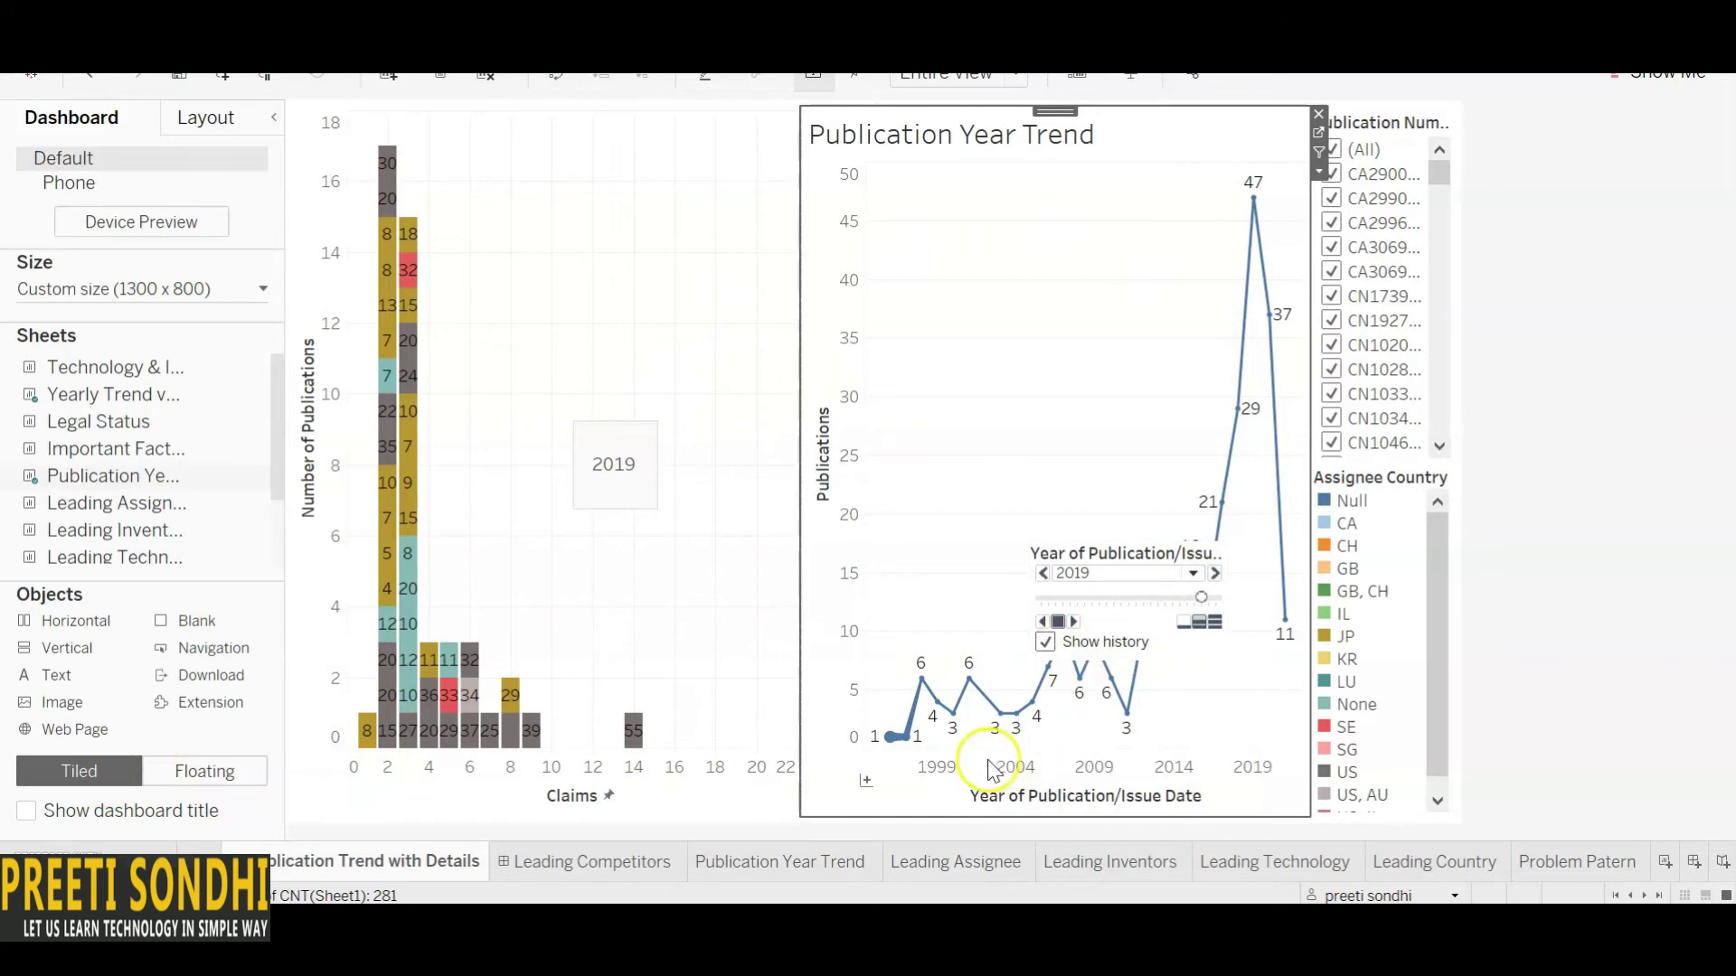
Step: Make the Publication Year Trend chart floating and widen it on both sides, up to the Publication Number filter
click(1322, 173)
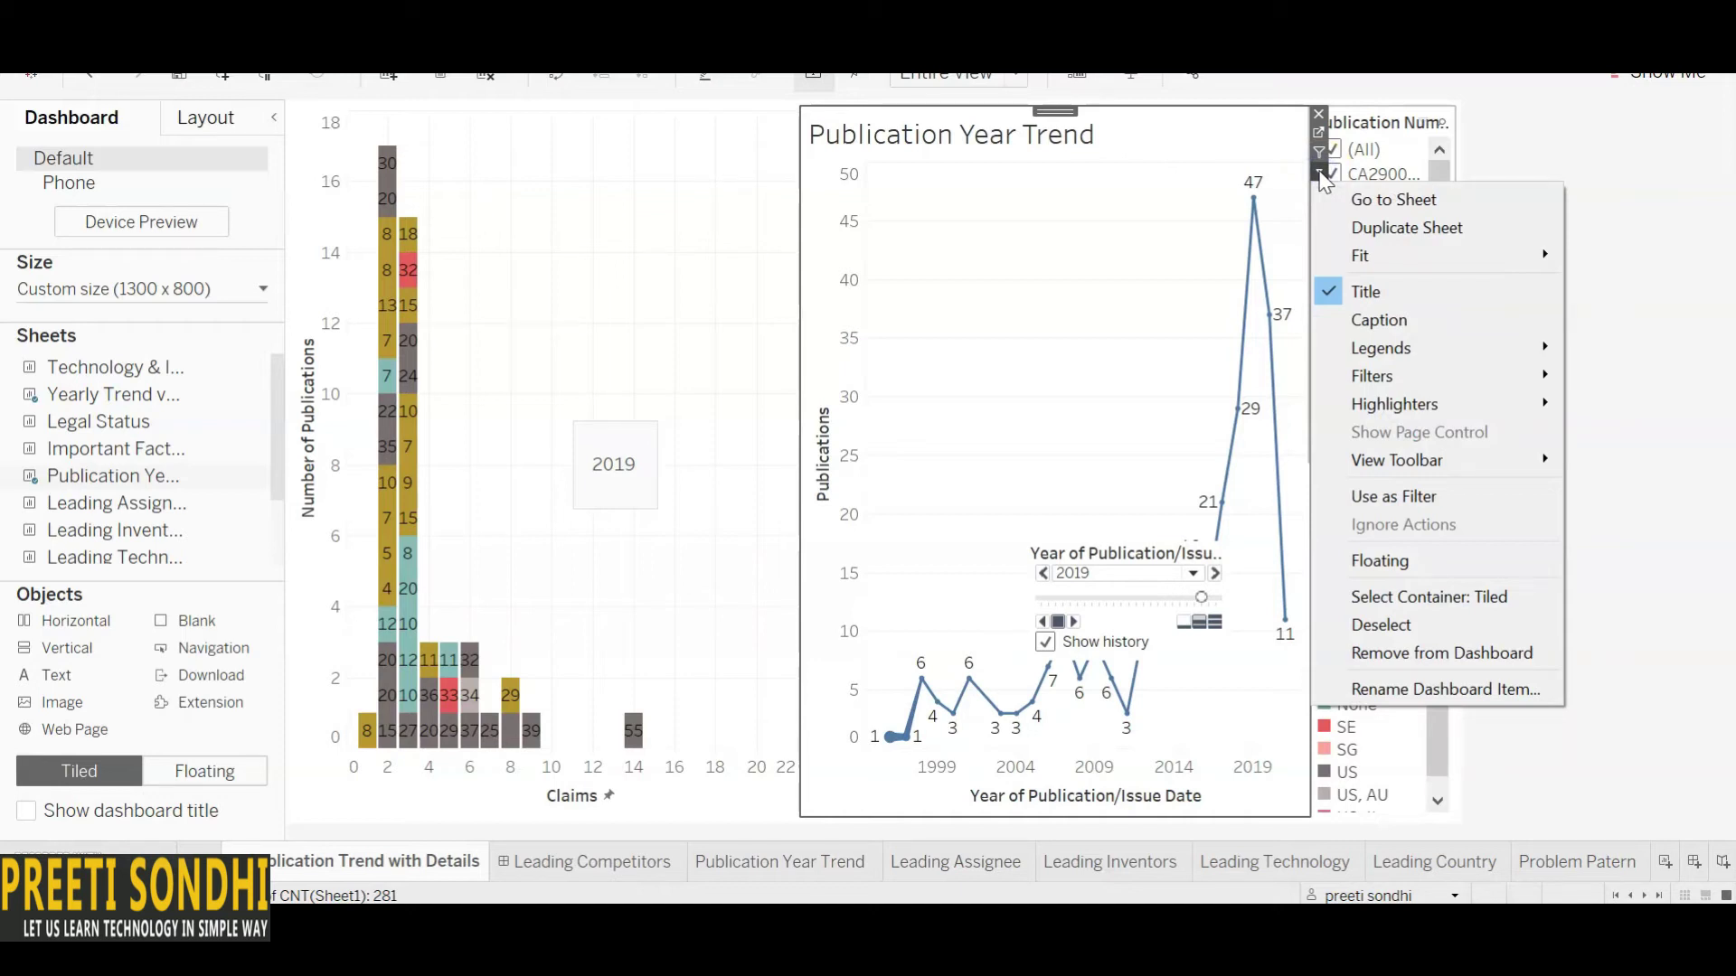
click(1376, 562)
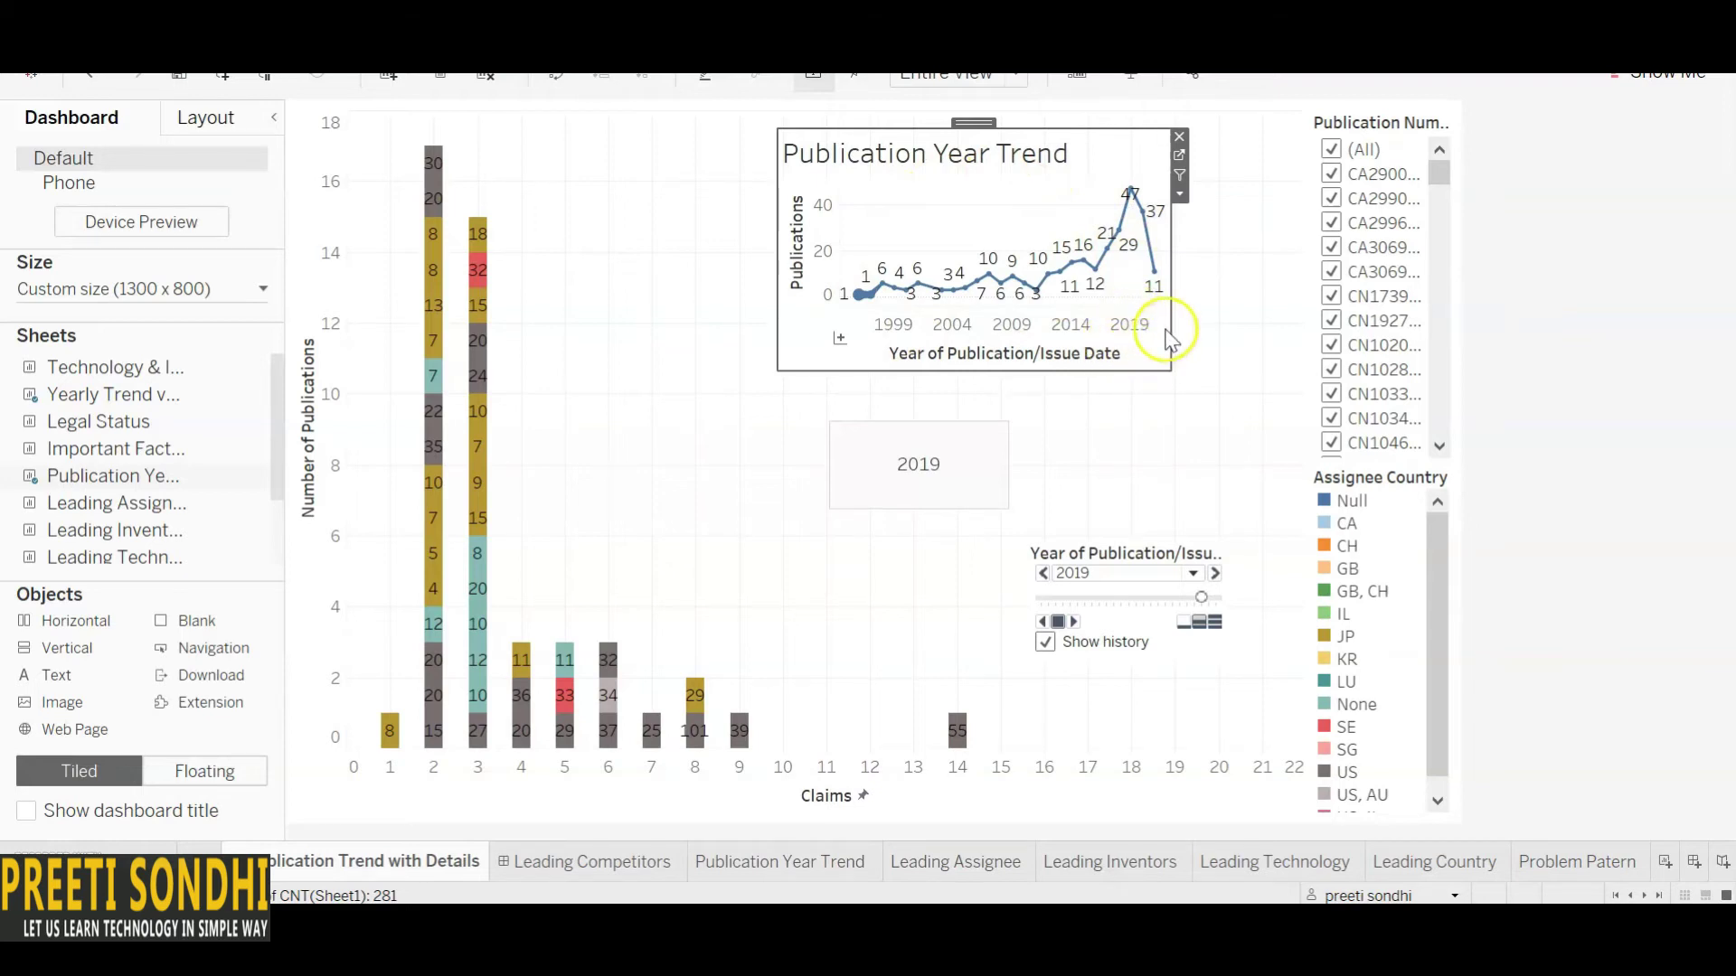
drag(1173, 327, 1307, 307)
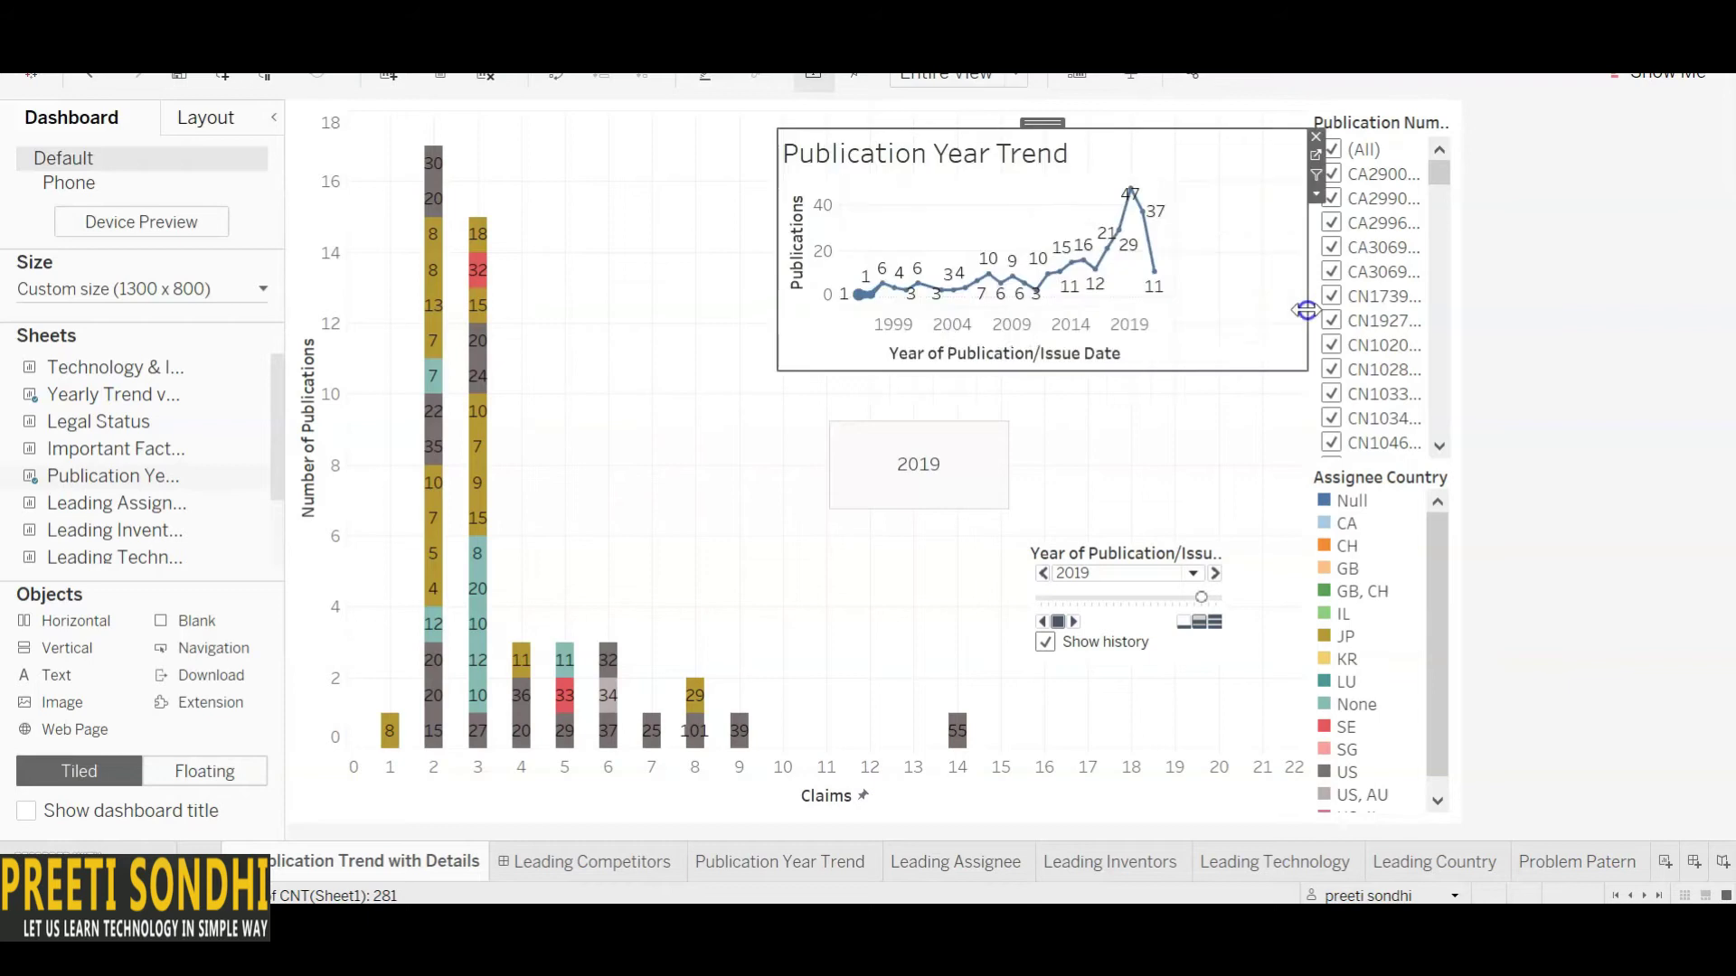
drag(768, 284, 645, 284)
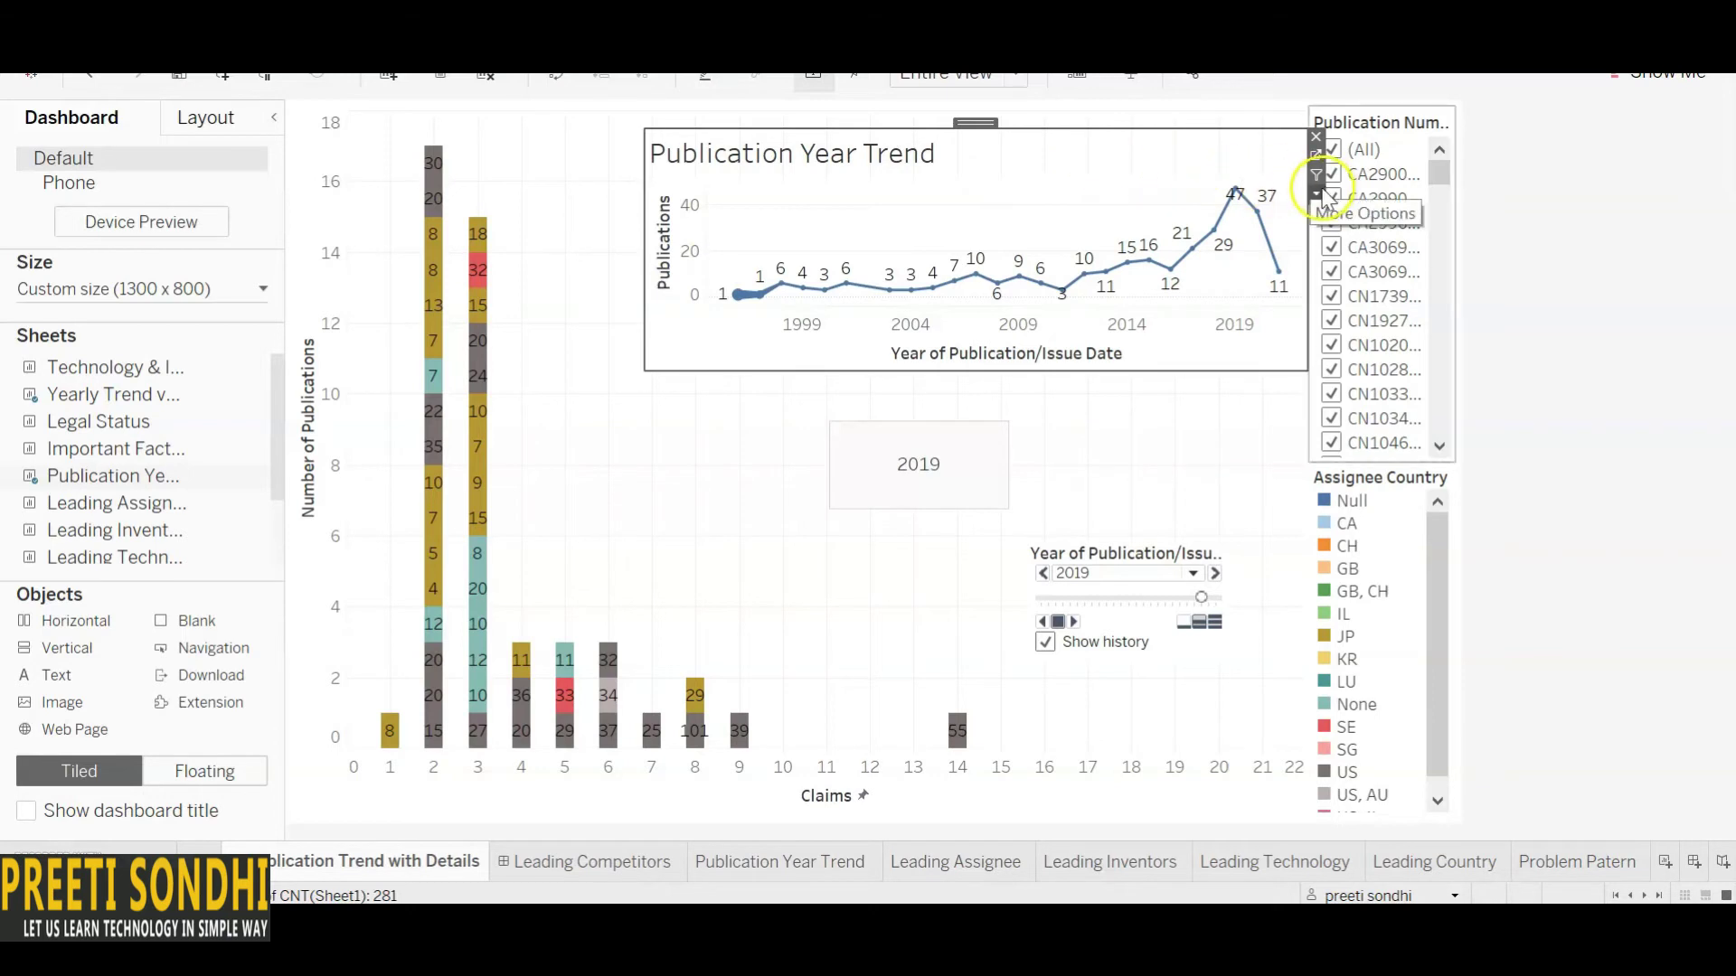
Step: Examine the floating order options of the Publication Year Trend chart and the dashboard's Tiled and Floating choices
click(1319, 194)
mouse_move(1505, 613)
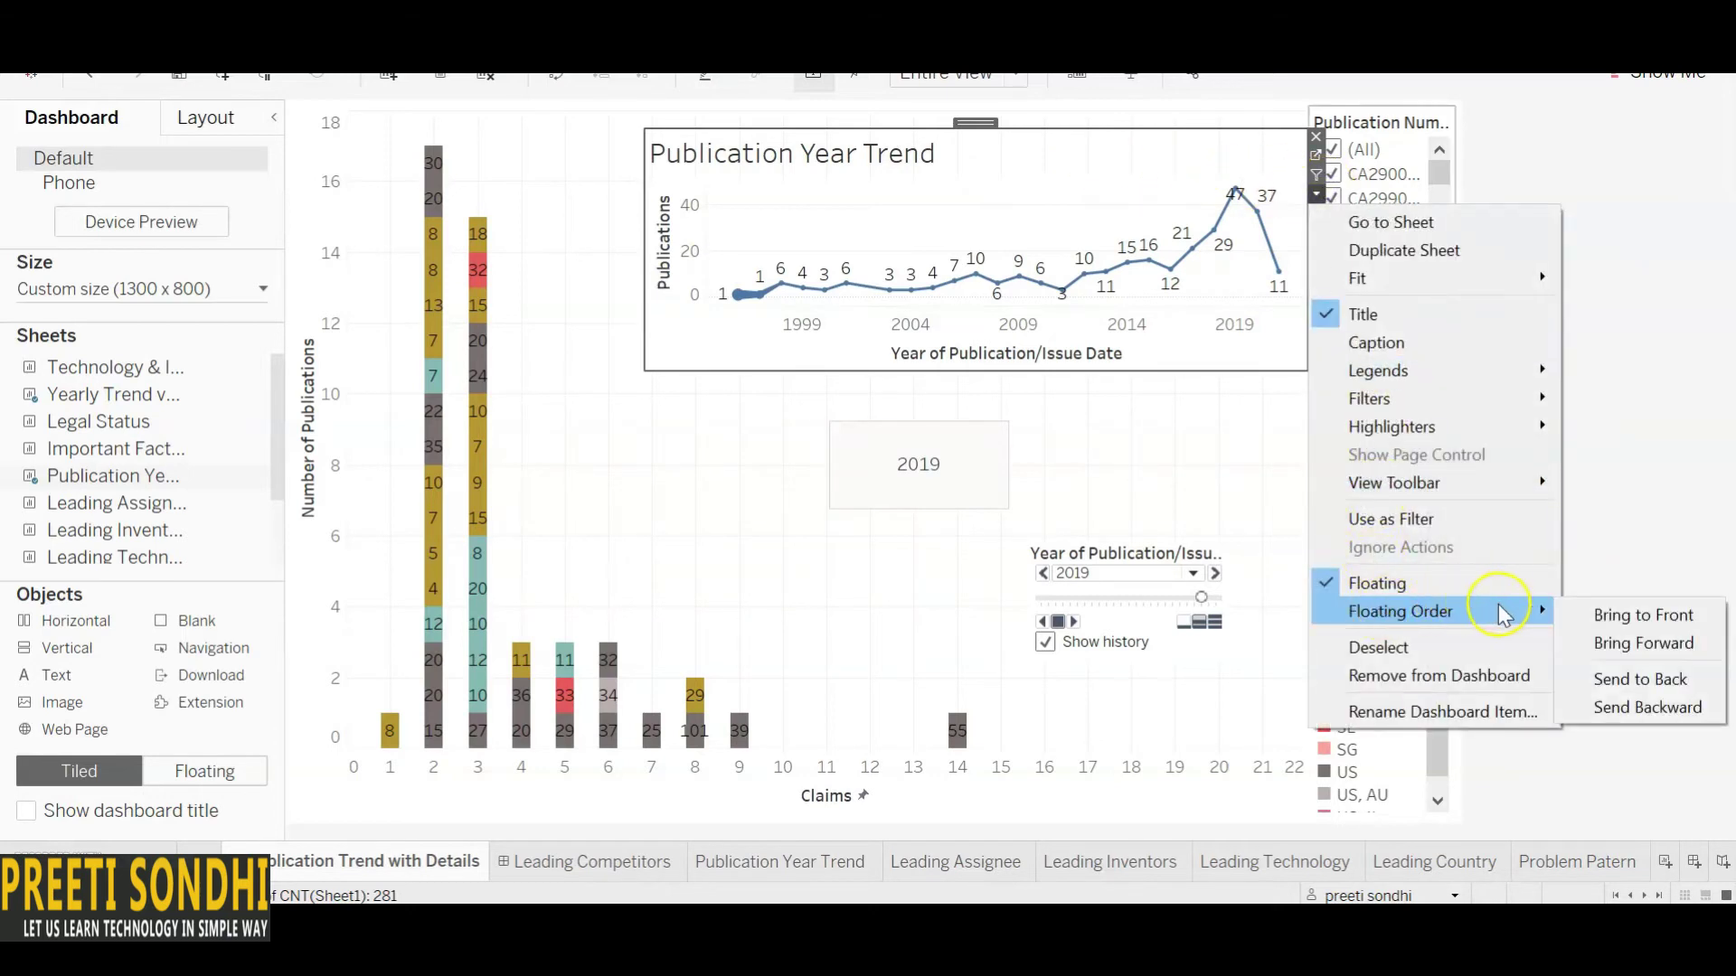
click(1641, 454)
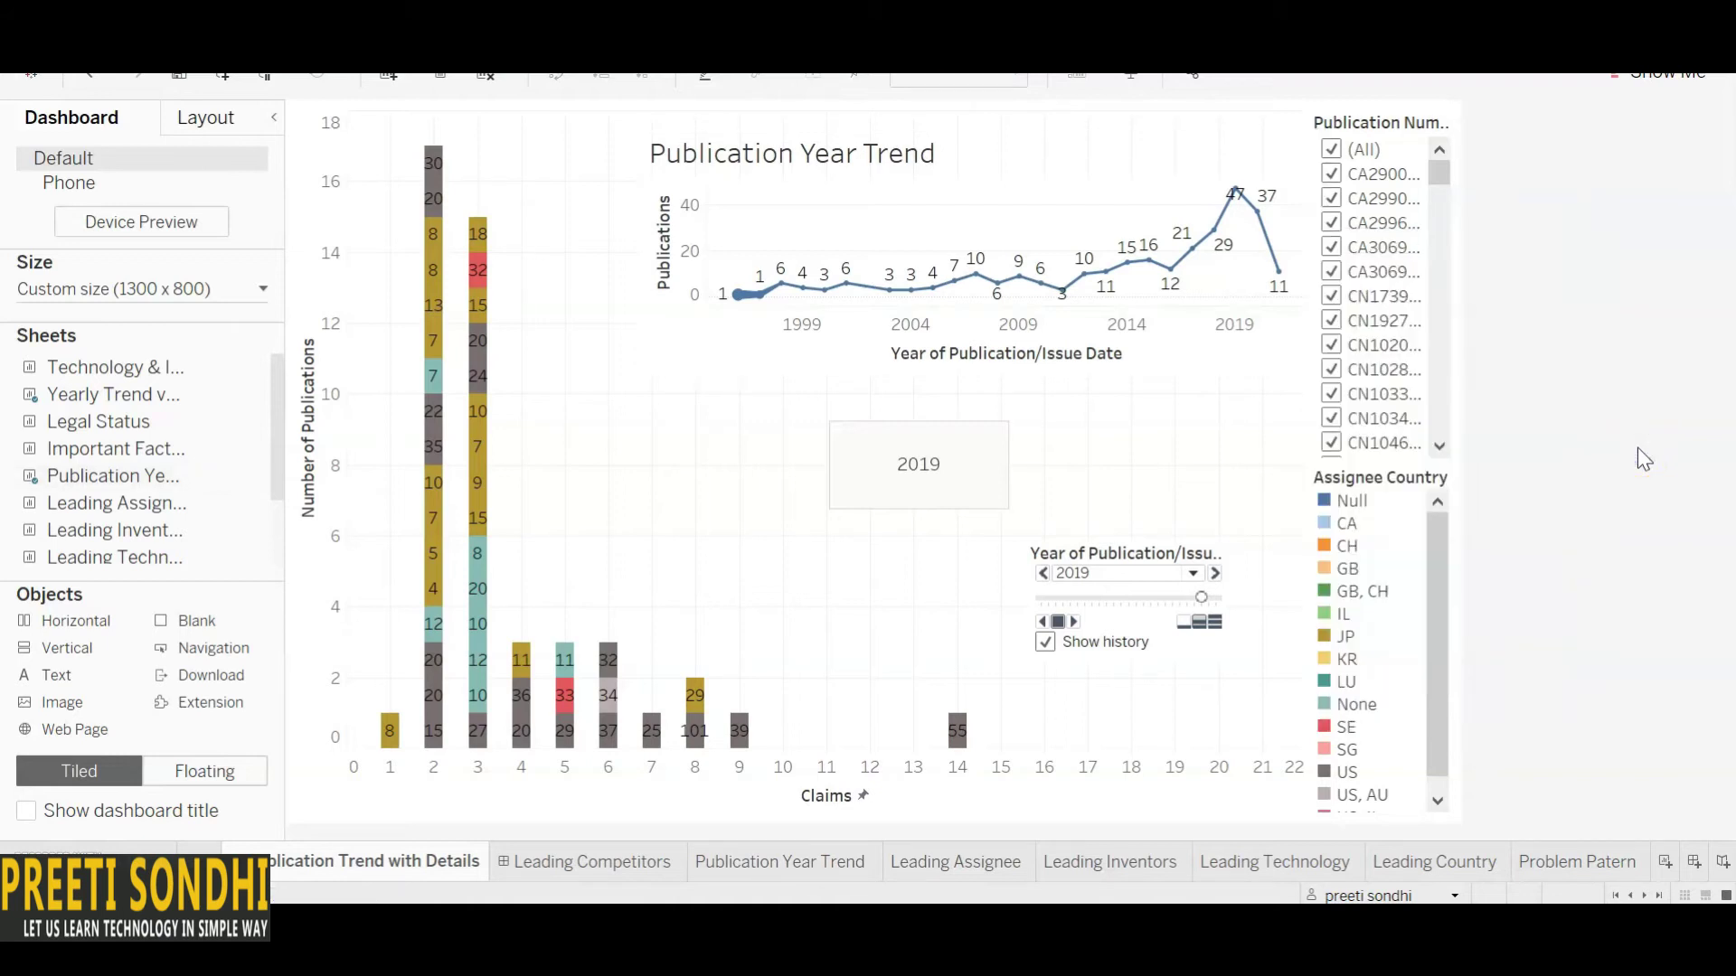
click(208, 771)
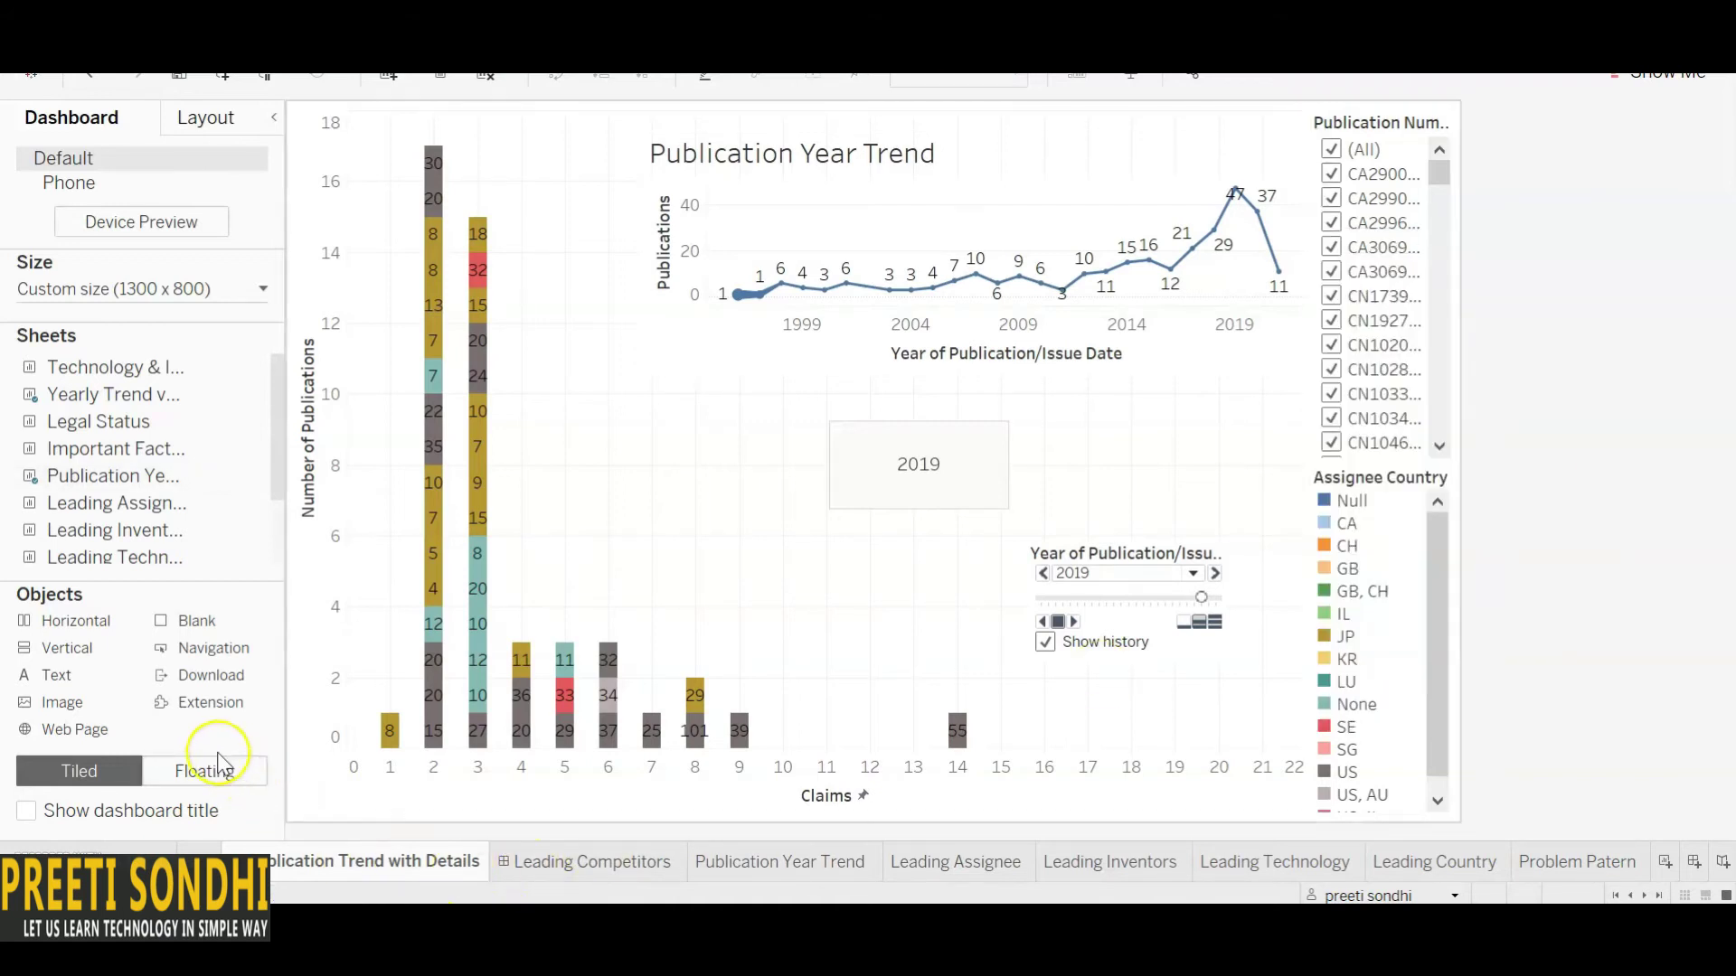
click(102, 775)
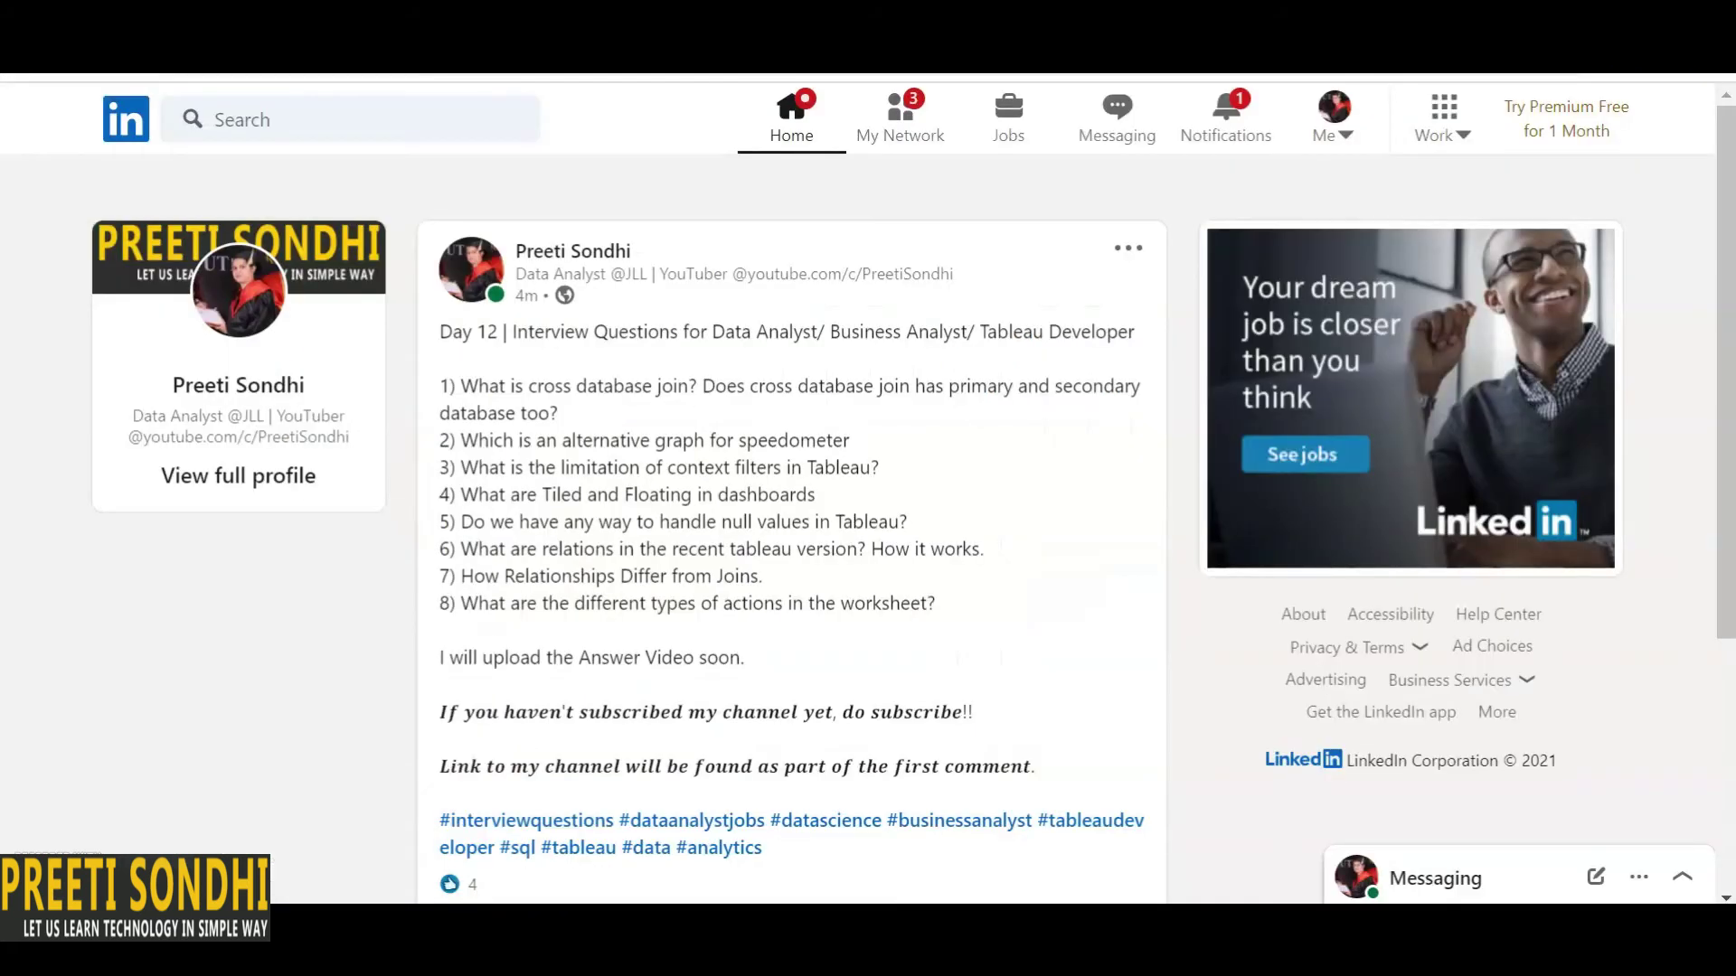
Step: Switch to the Tableau help article on handling null and other special values and read its special values indicator section
click(809, 596)
key(alt+Tab)
key(alt+Tab)
key(alt+Tab)
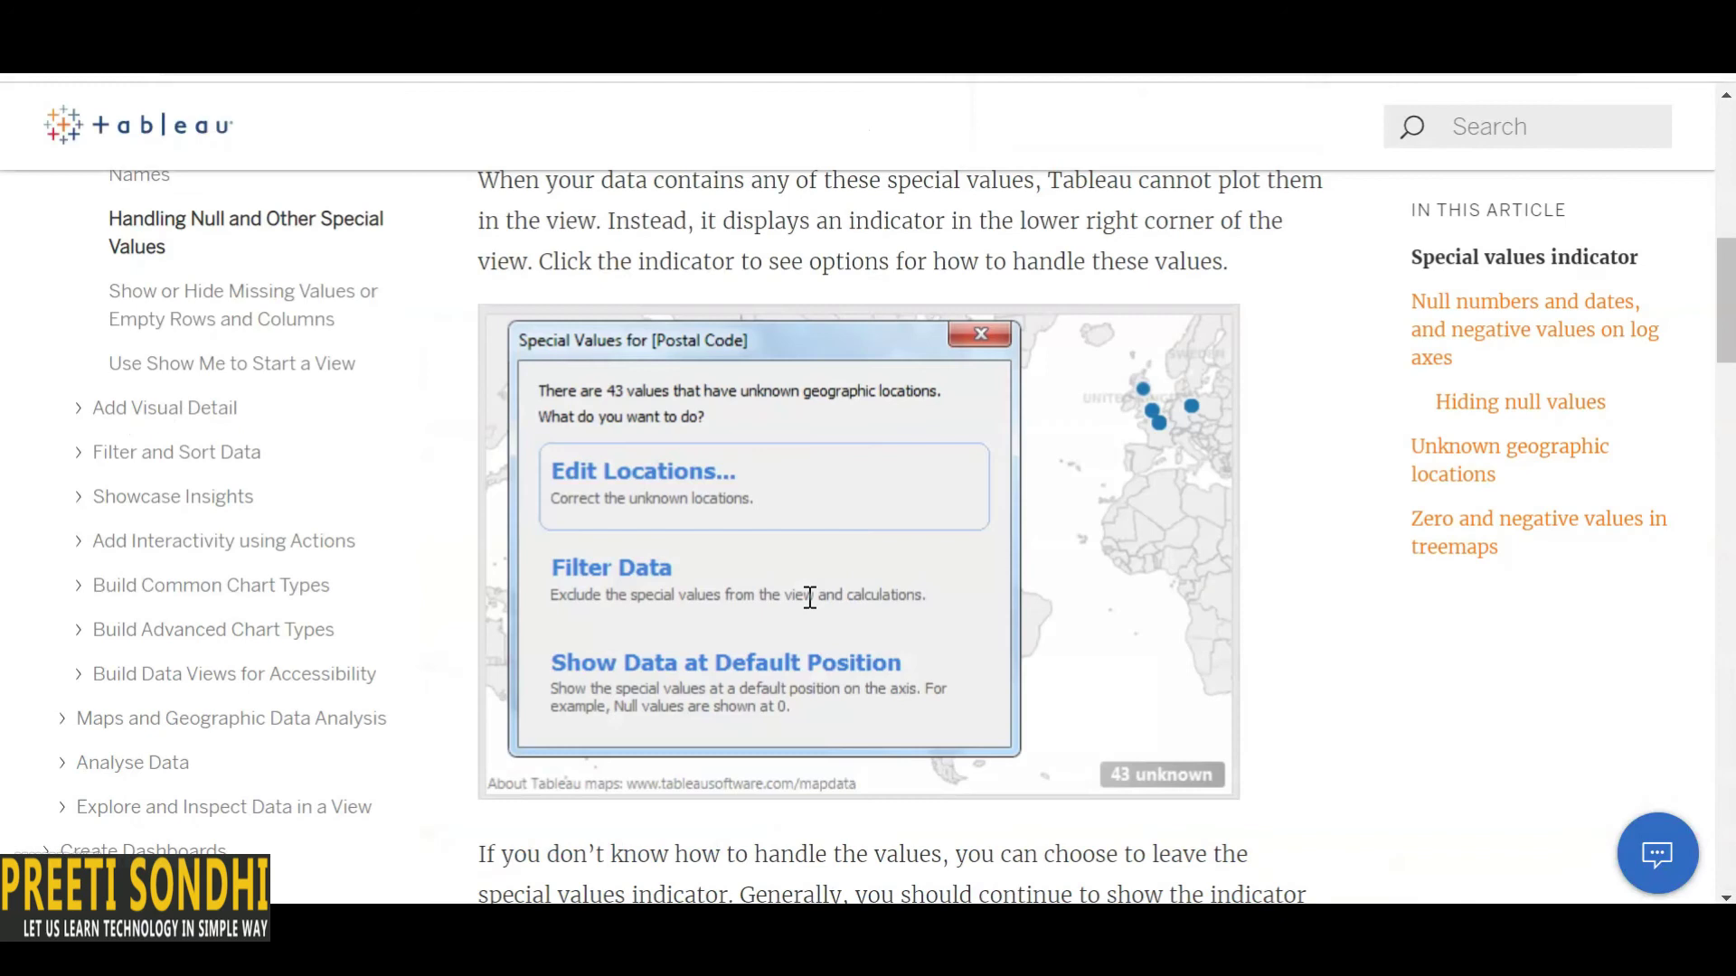
scroll(810, 599, up, 1)
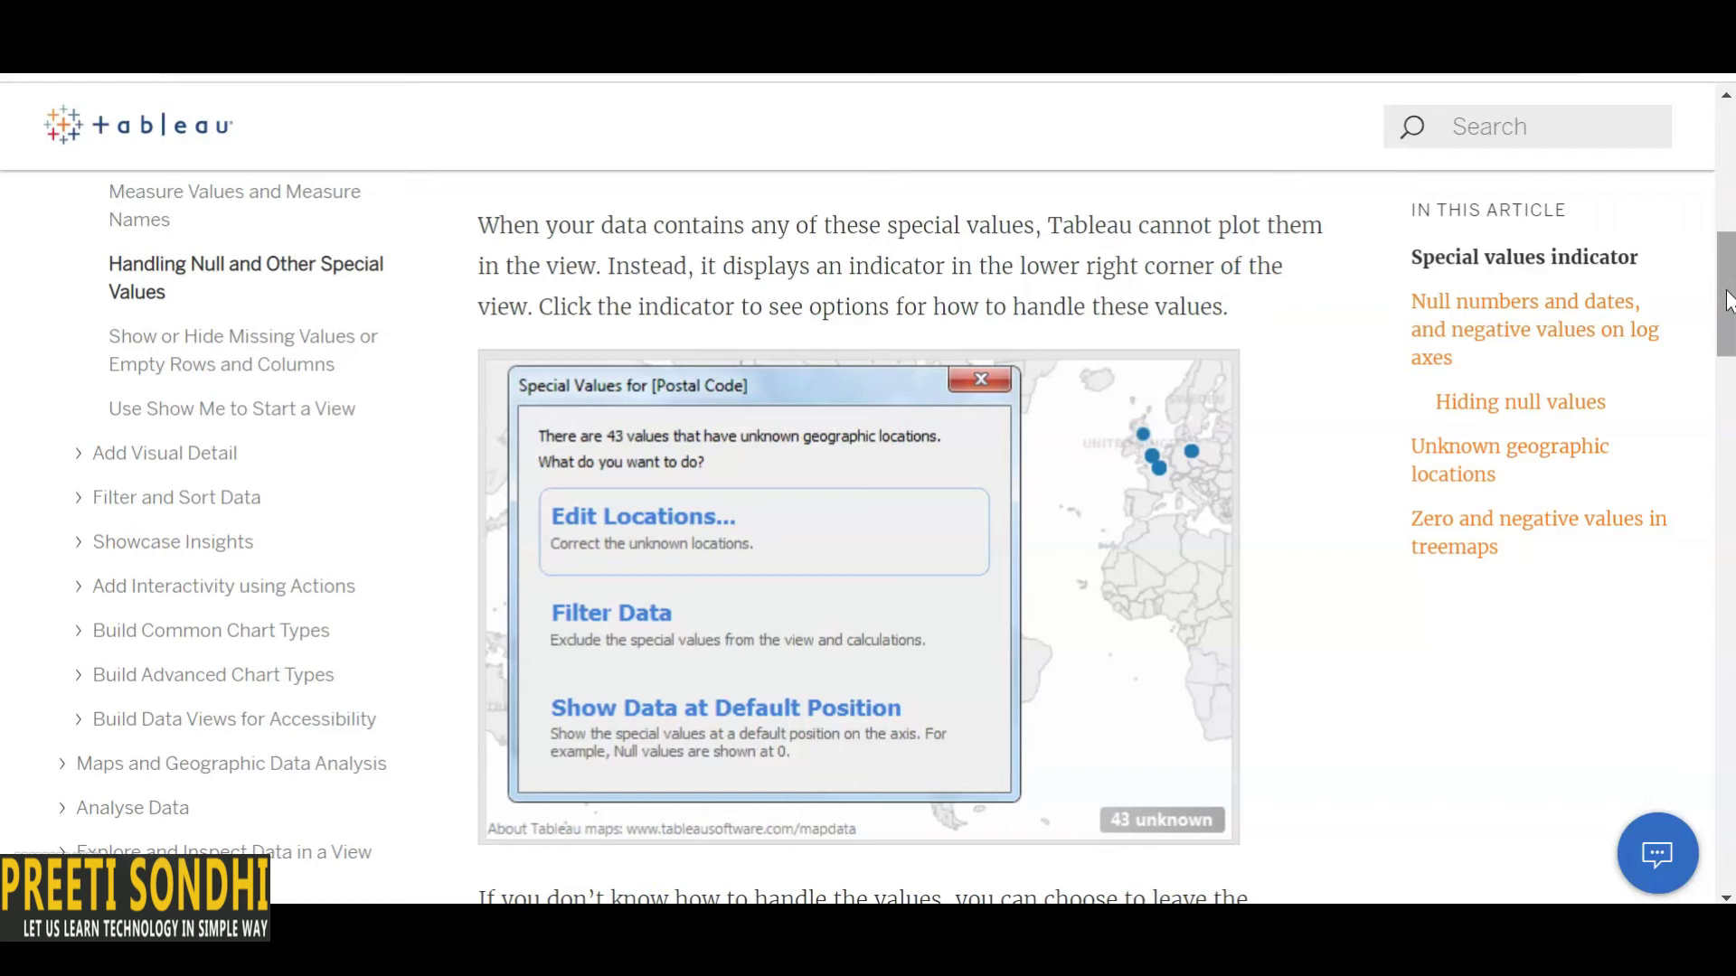
drag(1727, 301, 1727, 310)
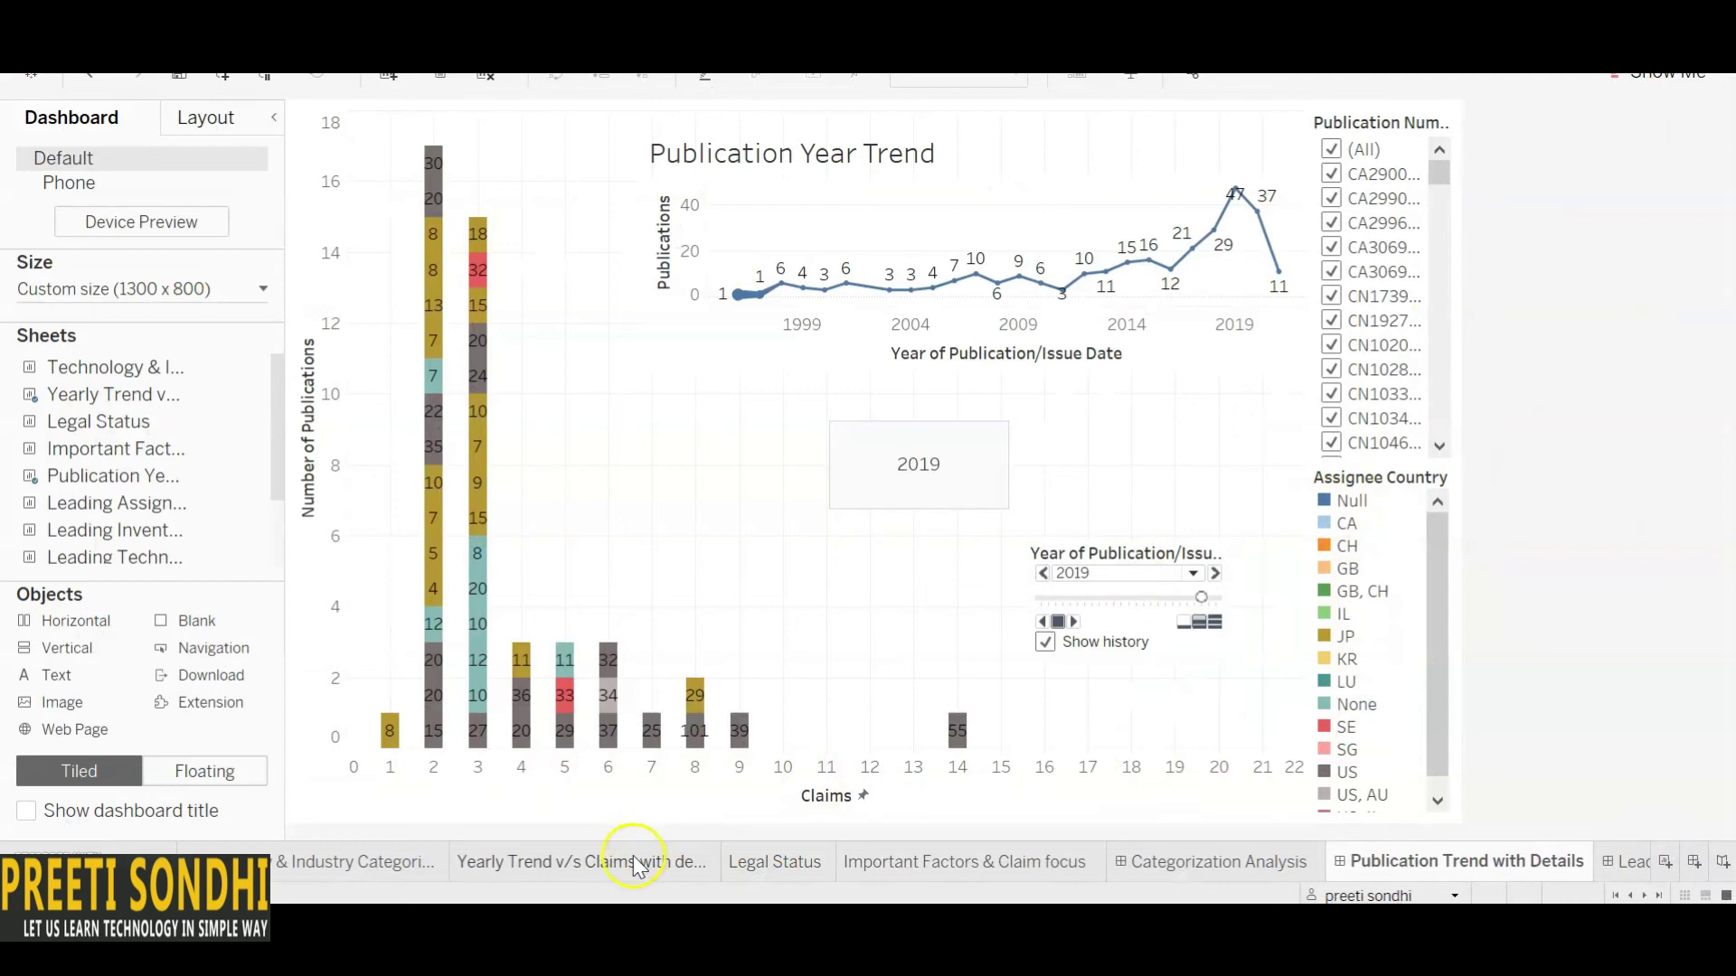
Step: Exclude the Null category from the pie chart on the Legal Status sheet in Tableau
click(756, 866)
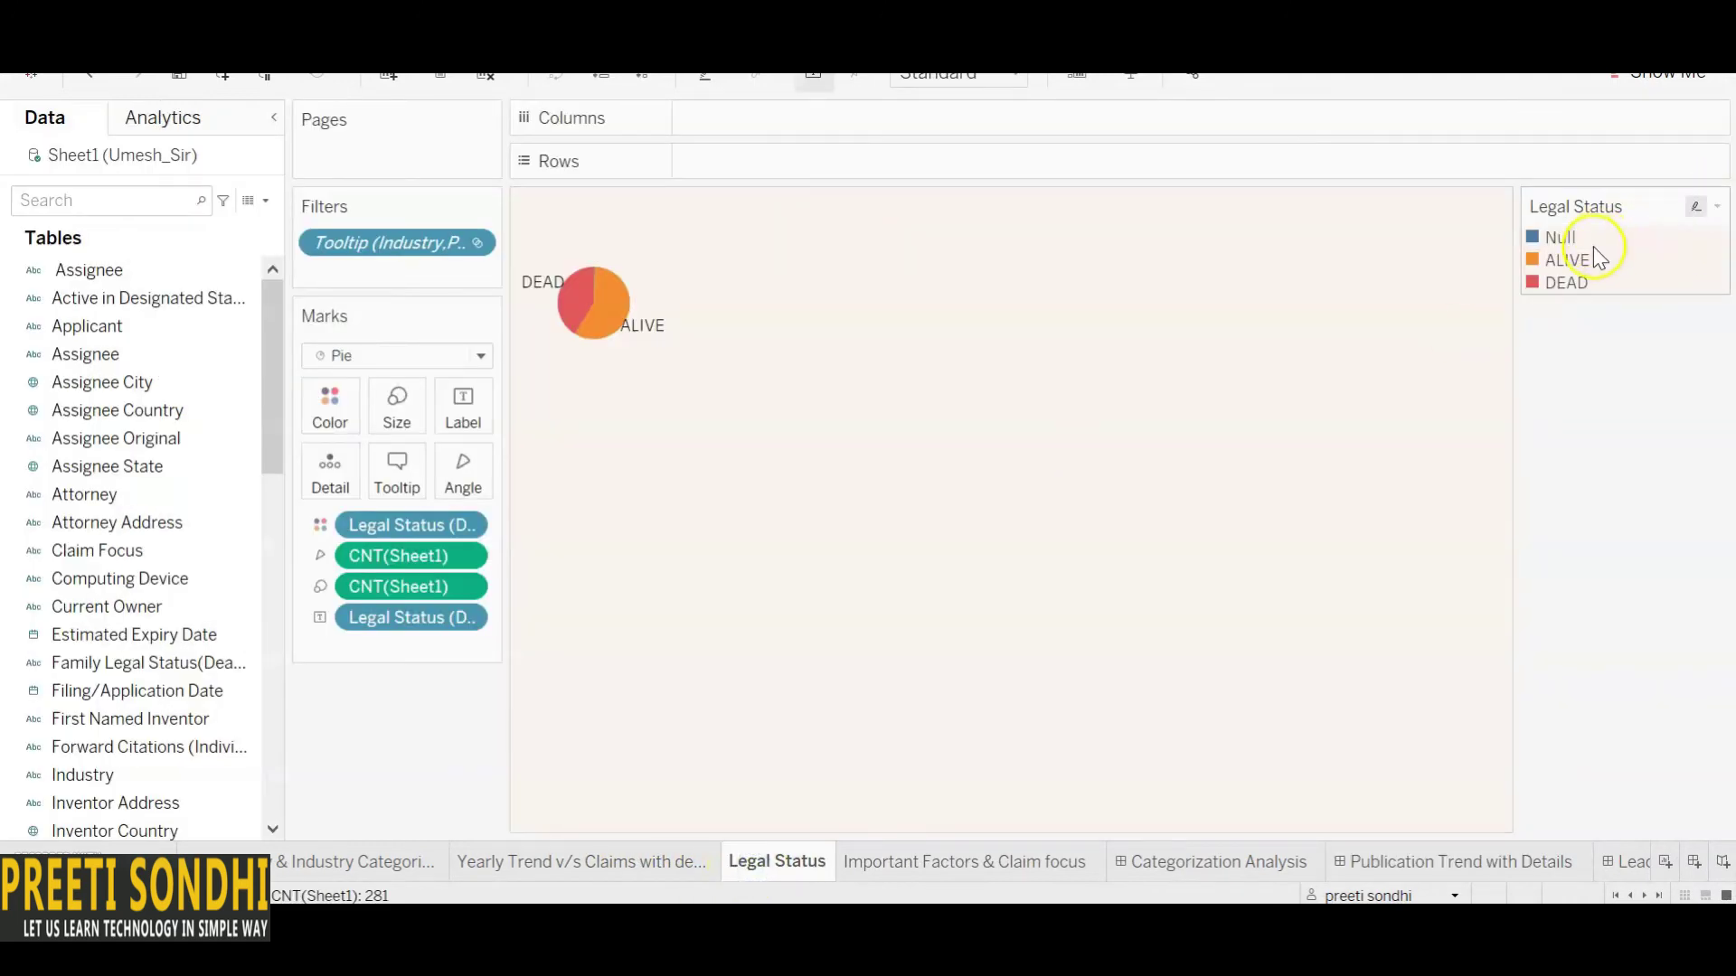
click(1716, 207)
click(1213, 438)
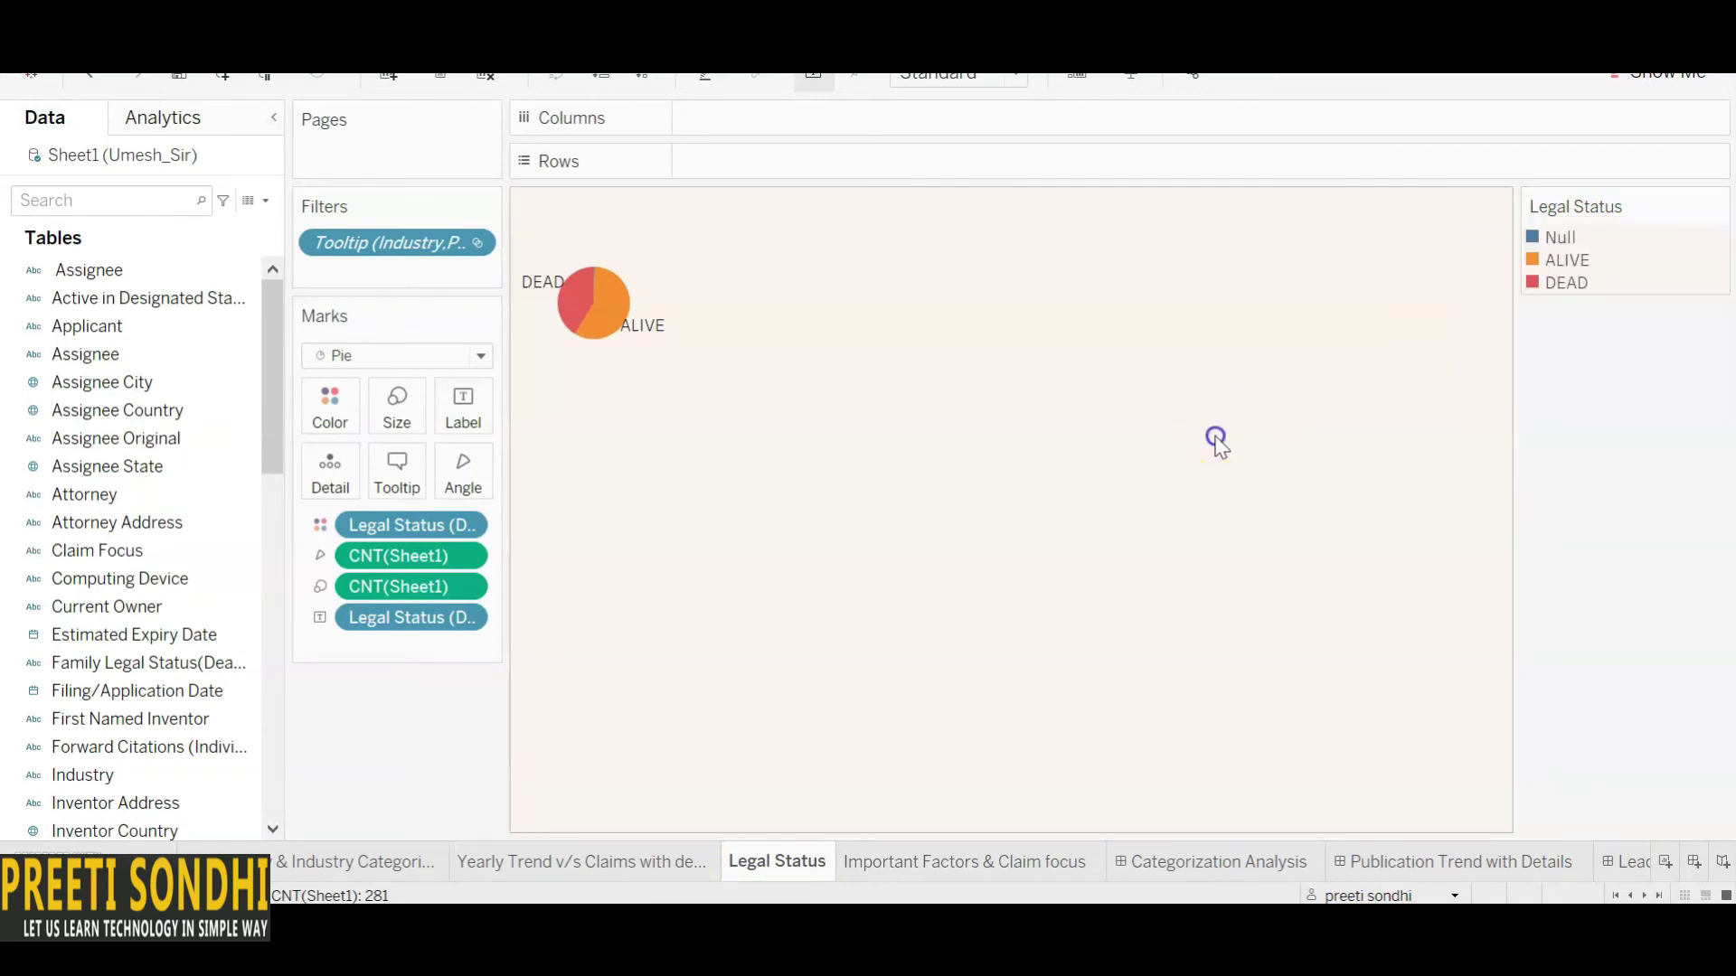
click(1537, 239)
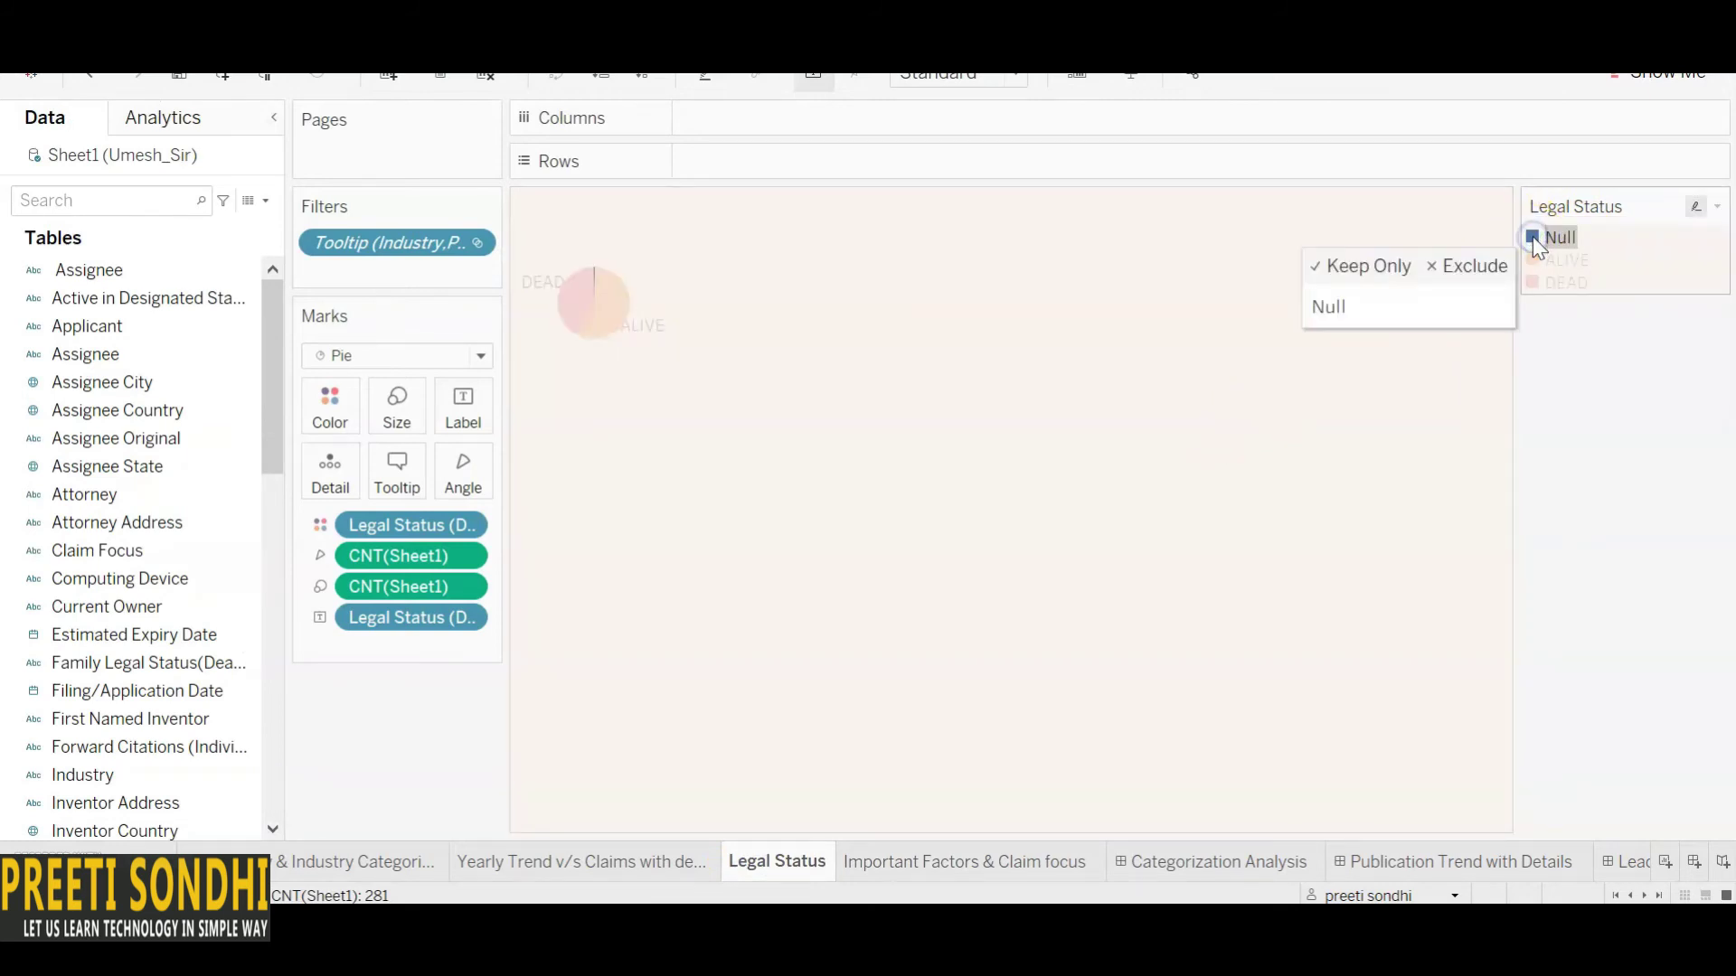
click(1481, 271)
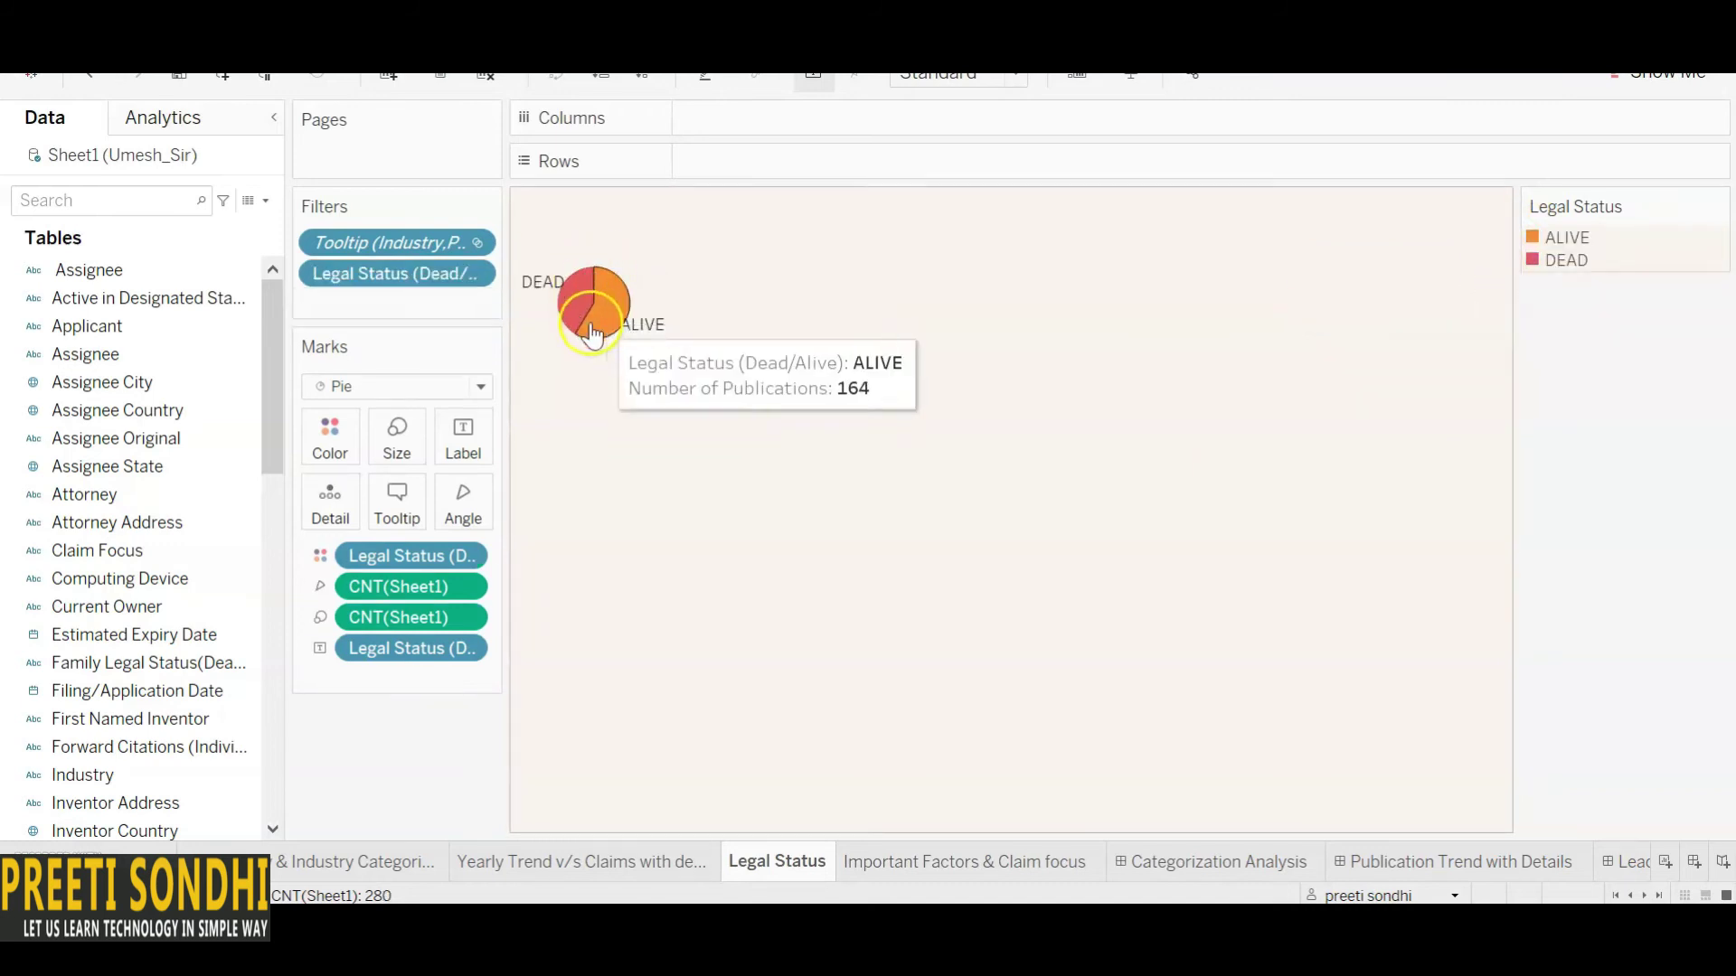
Step: Undo the exclusion of the Null category and convert the Legal Status pie chart into a text table
key(ctrl+z)
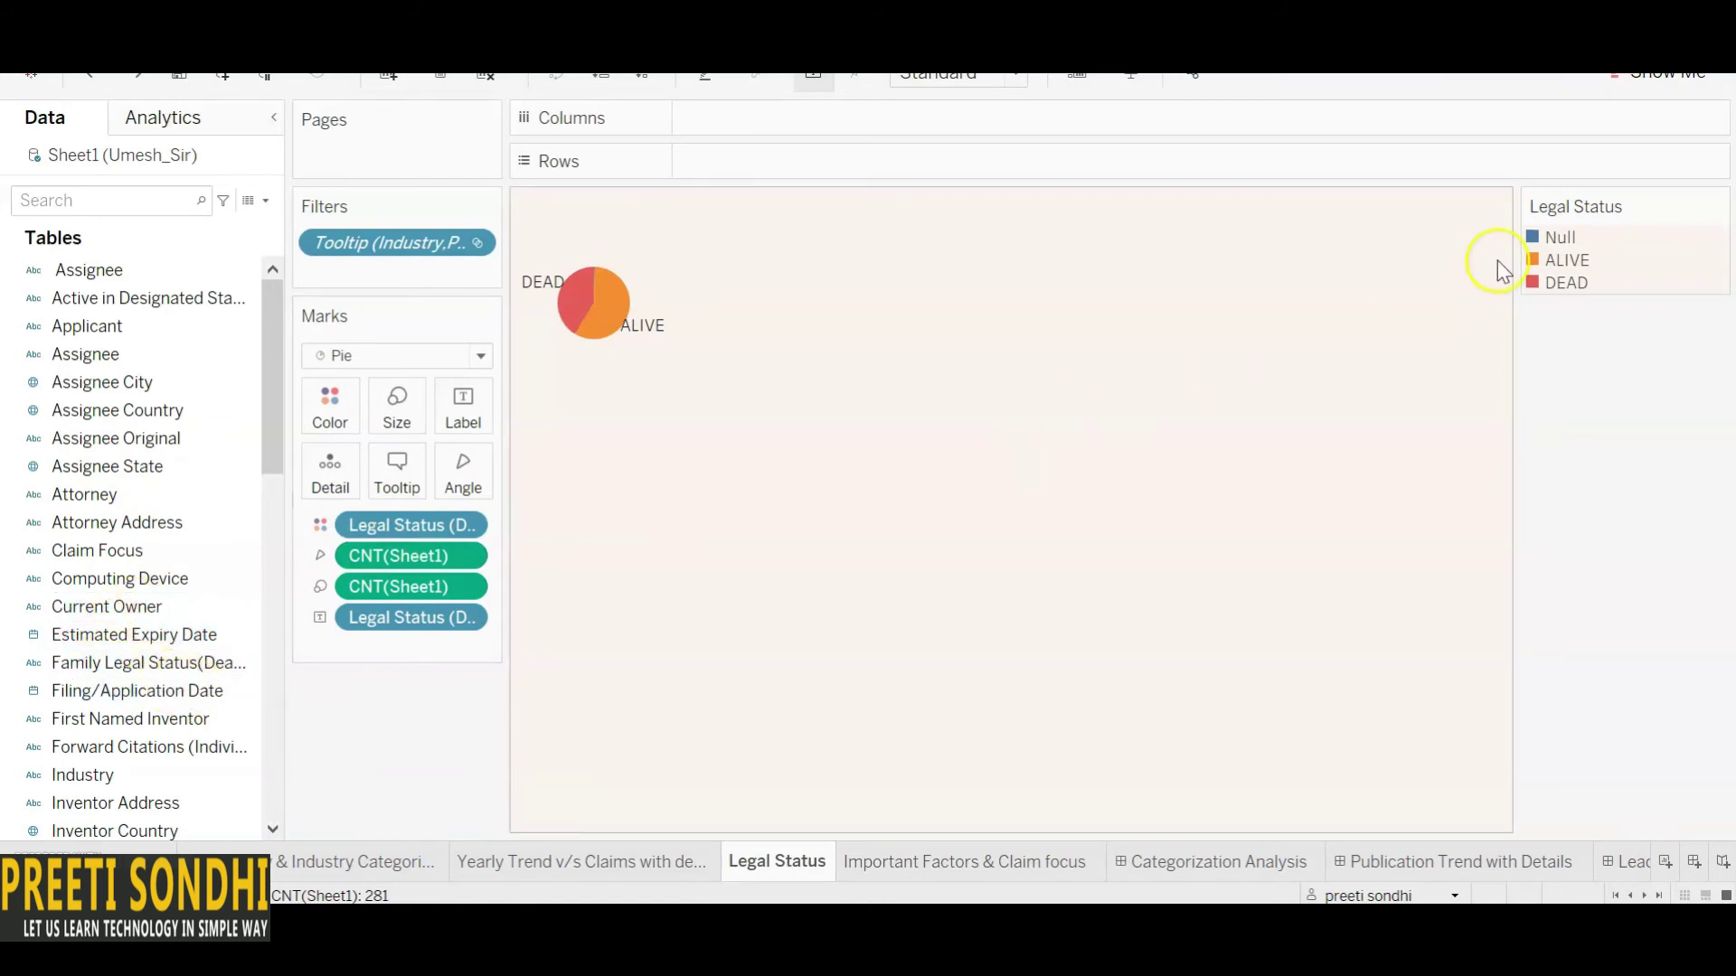
right_click(1534, 241)
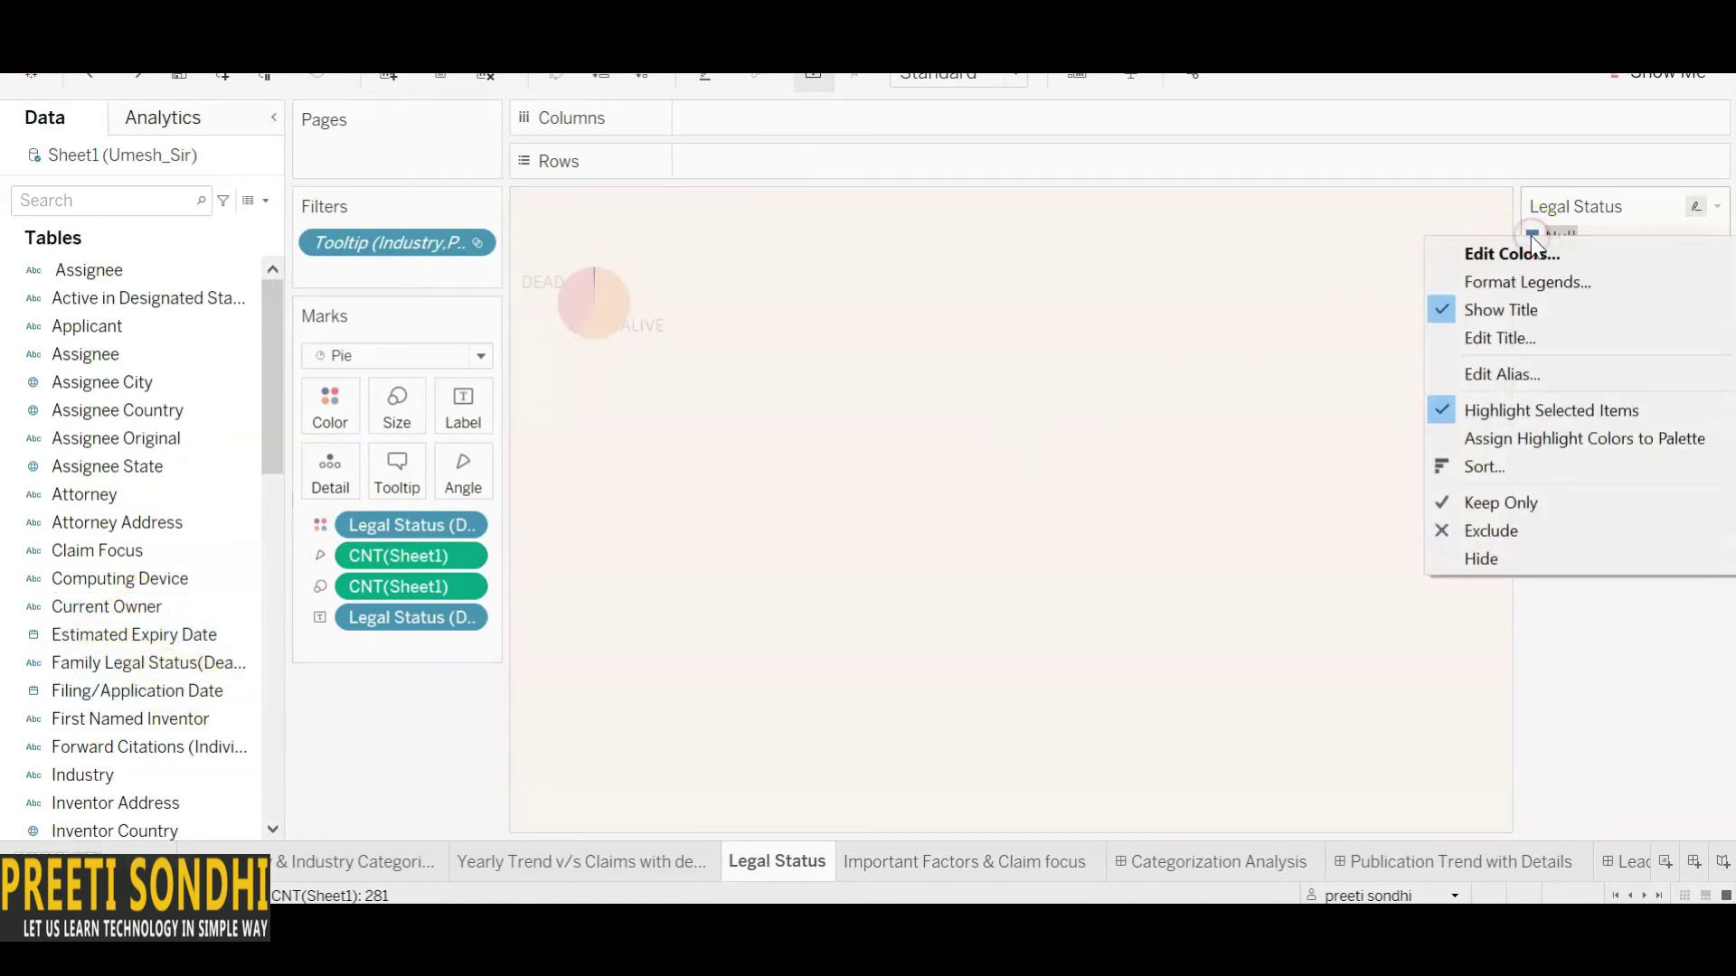
click(1651, 699)
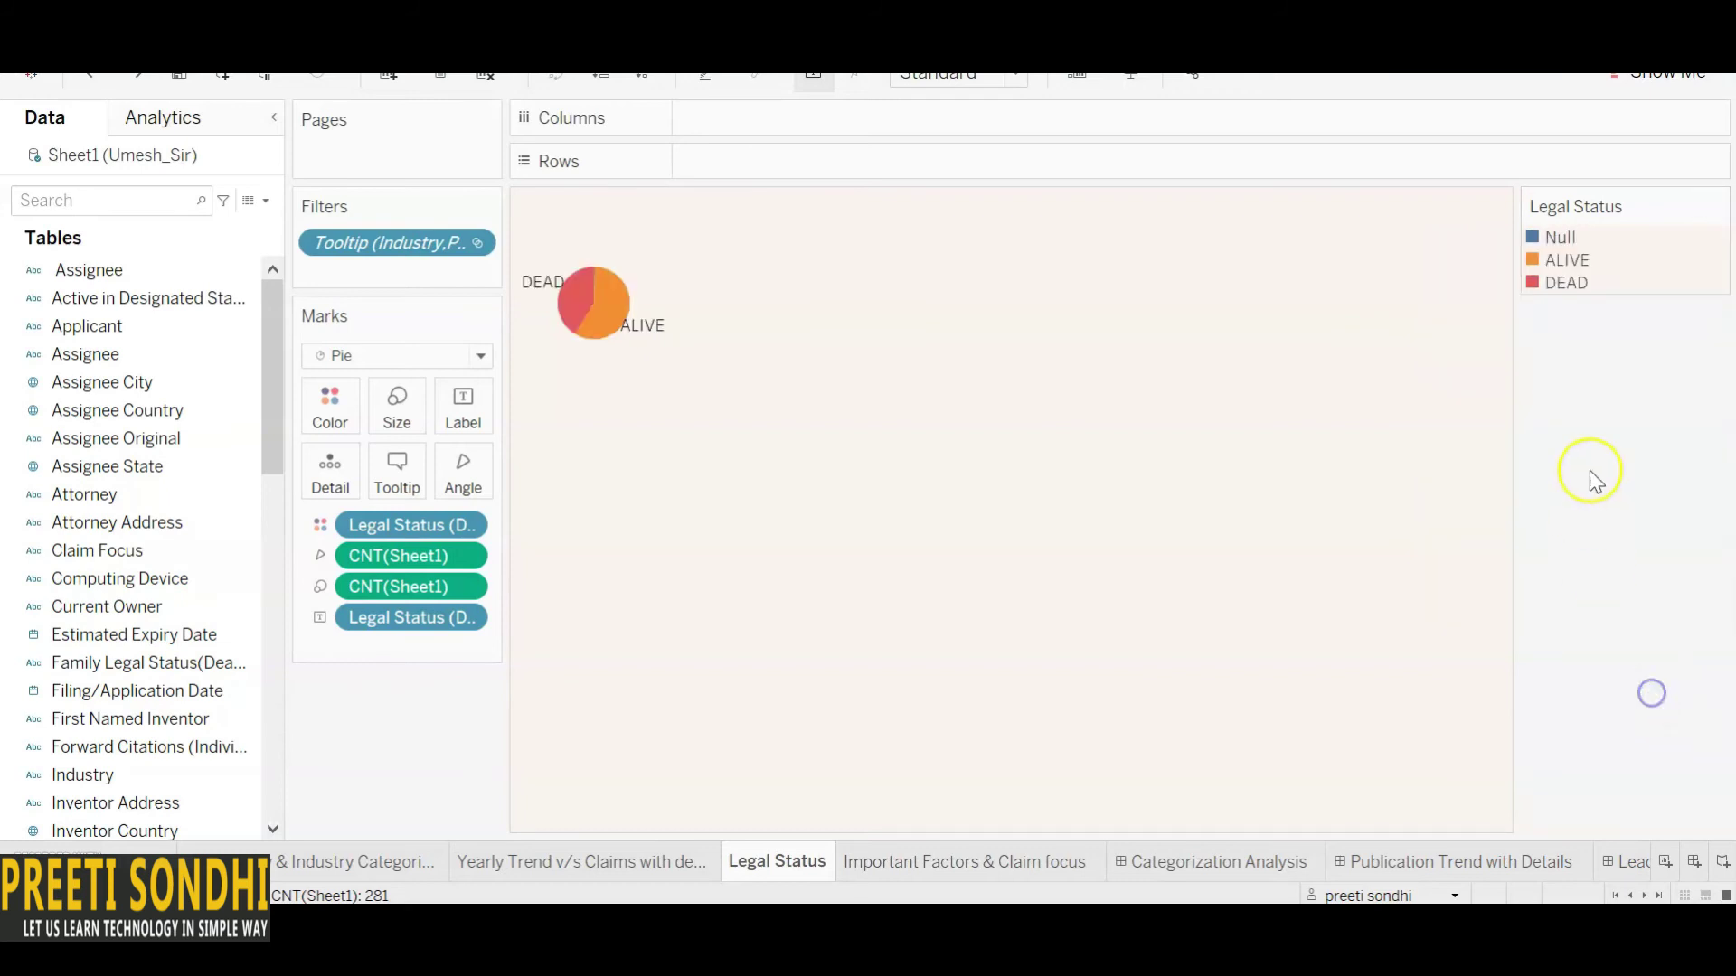
click(1664, 74)
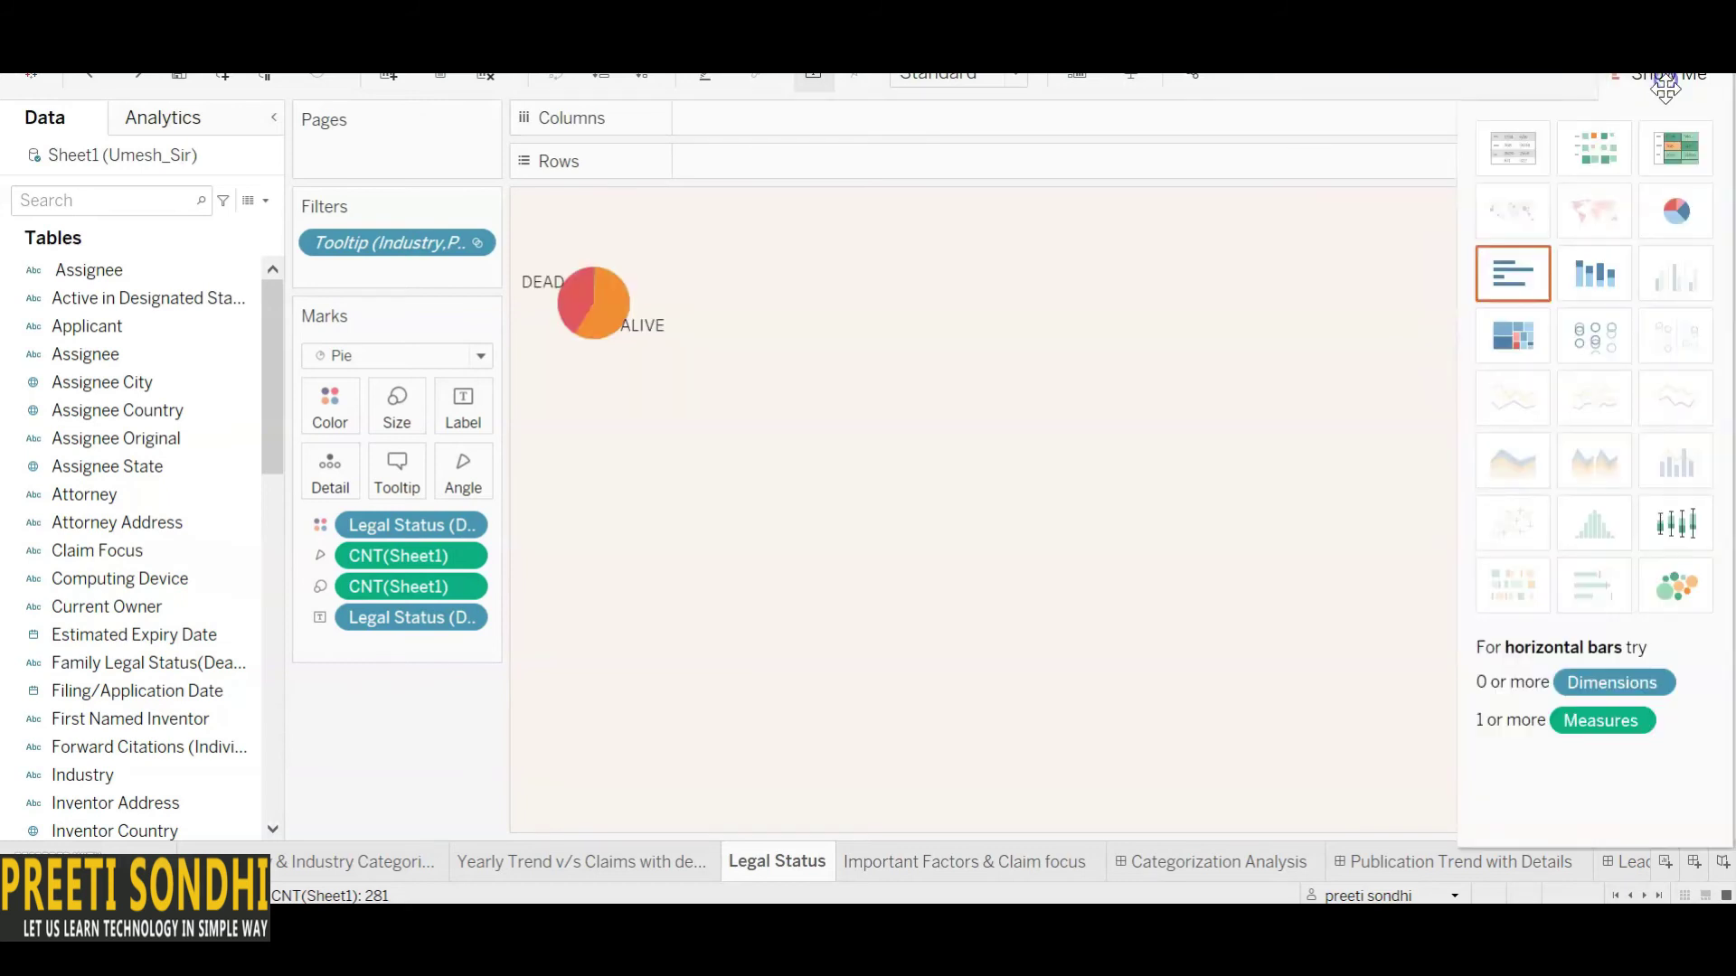
click(1534, 149)
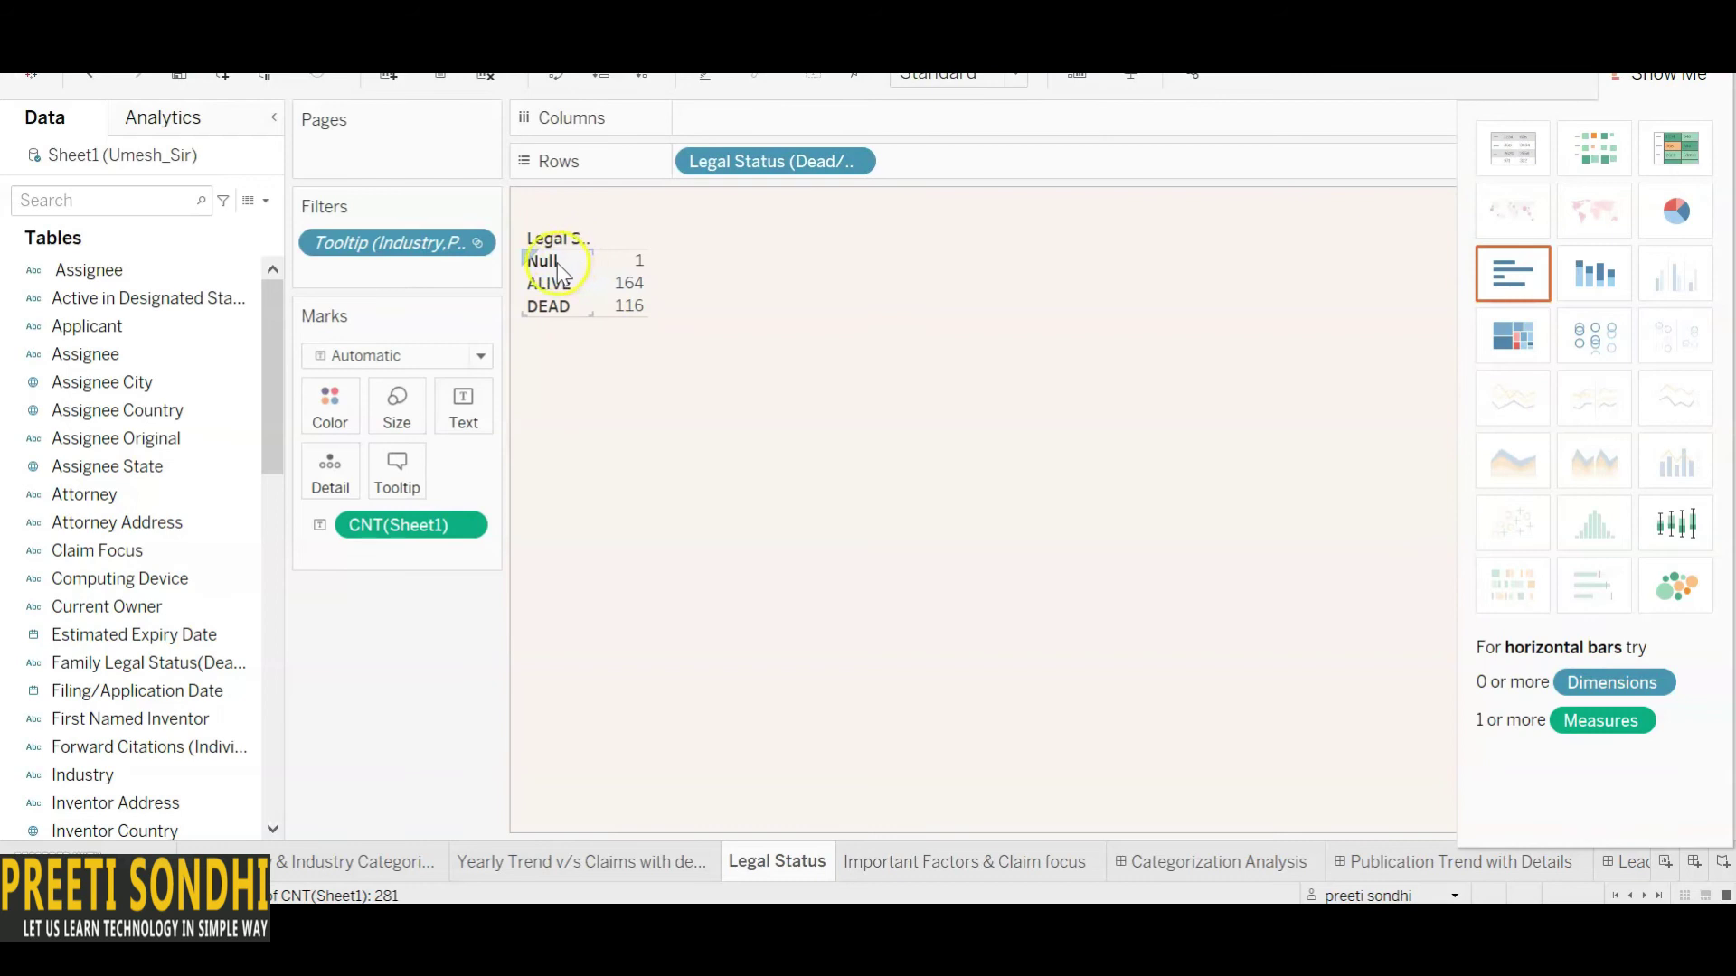
Step: Exclude the Null row from the text table and add the Legal Status (Dead/Alive) field to the filters
right_click(549, 259)
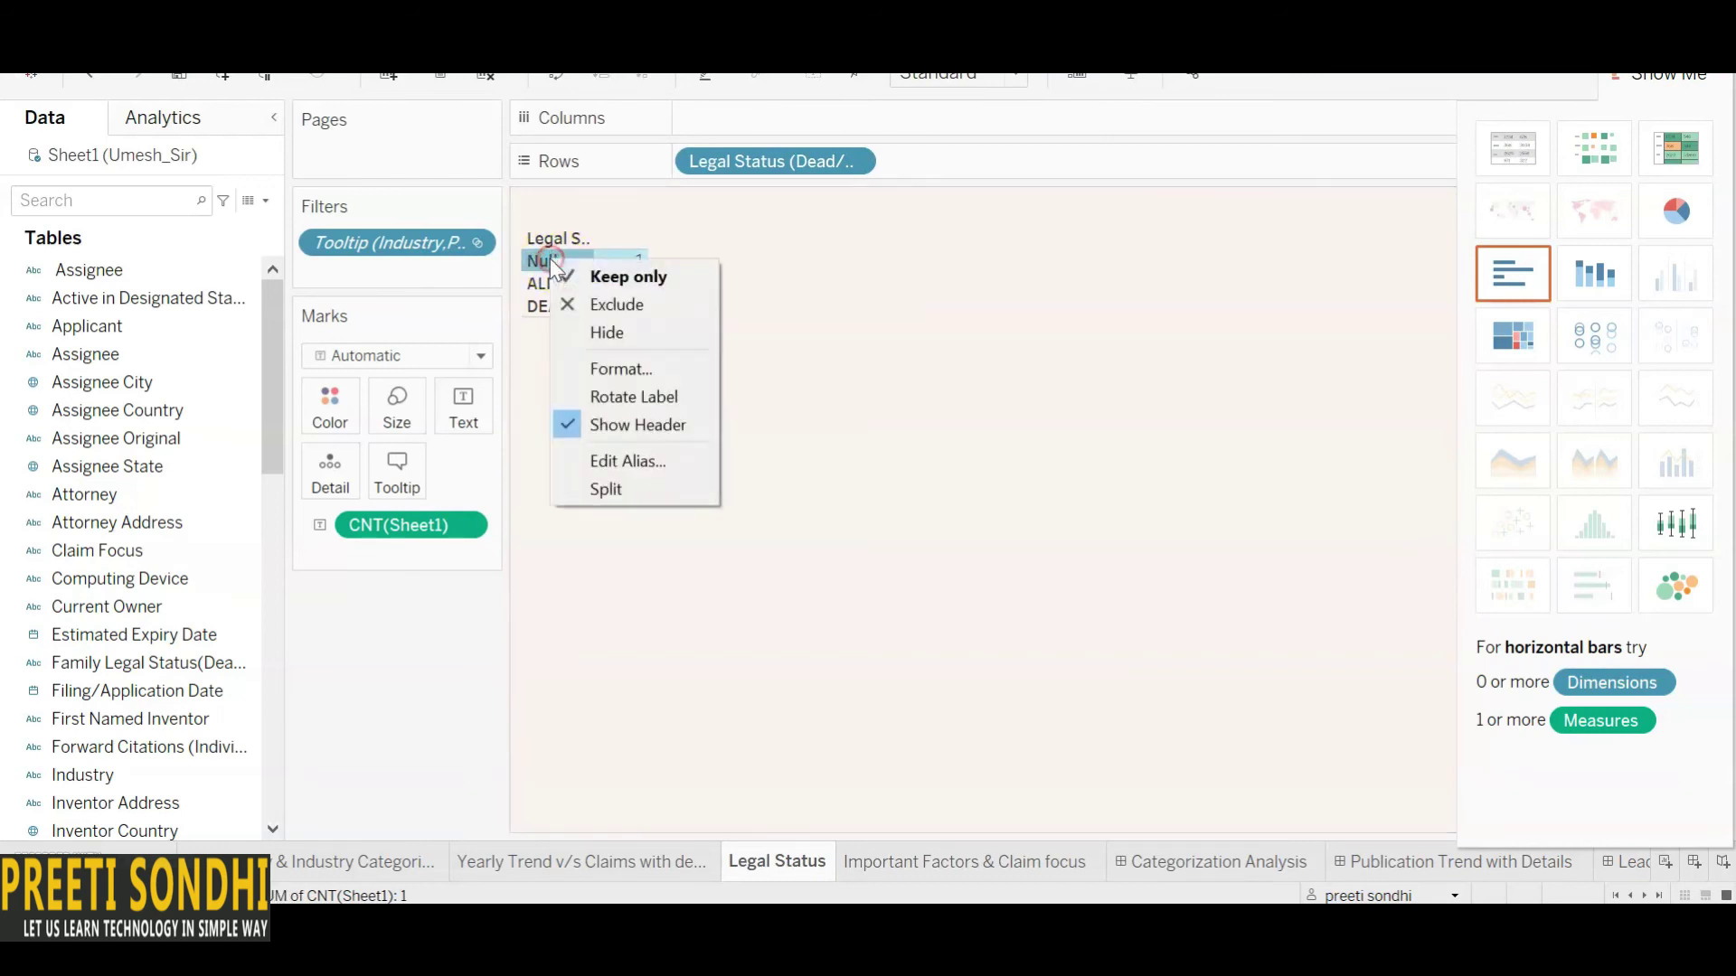
click(583, 303)
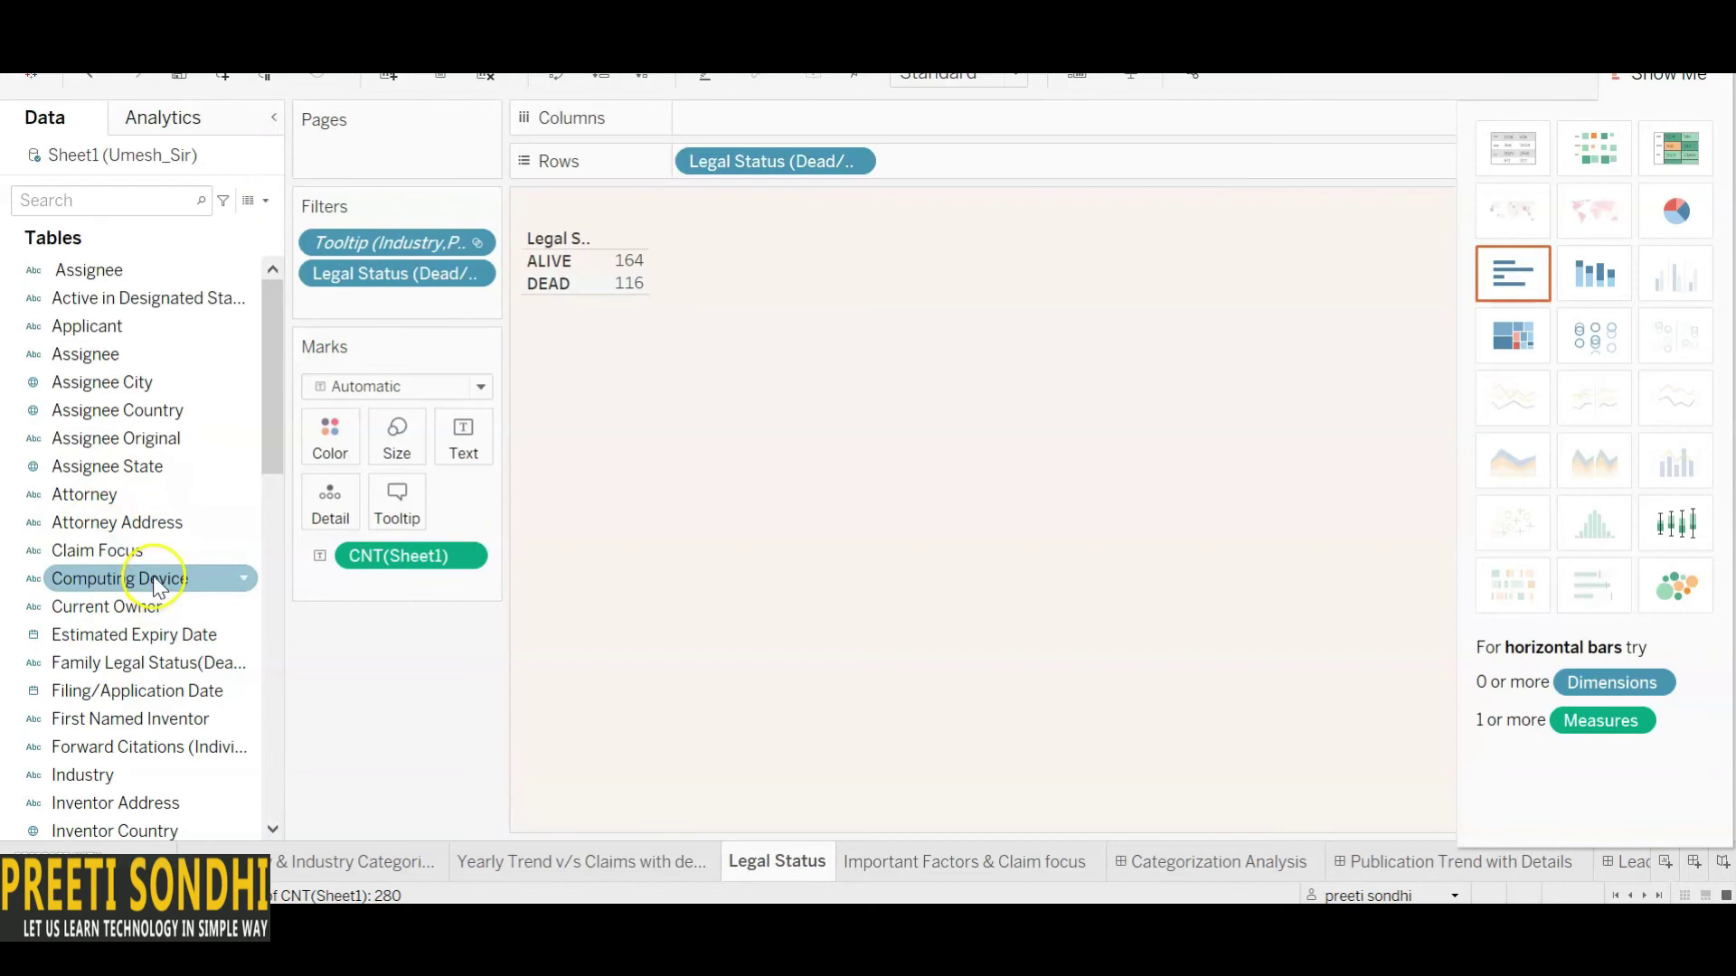
drag(271, 453, 274, 560)
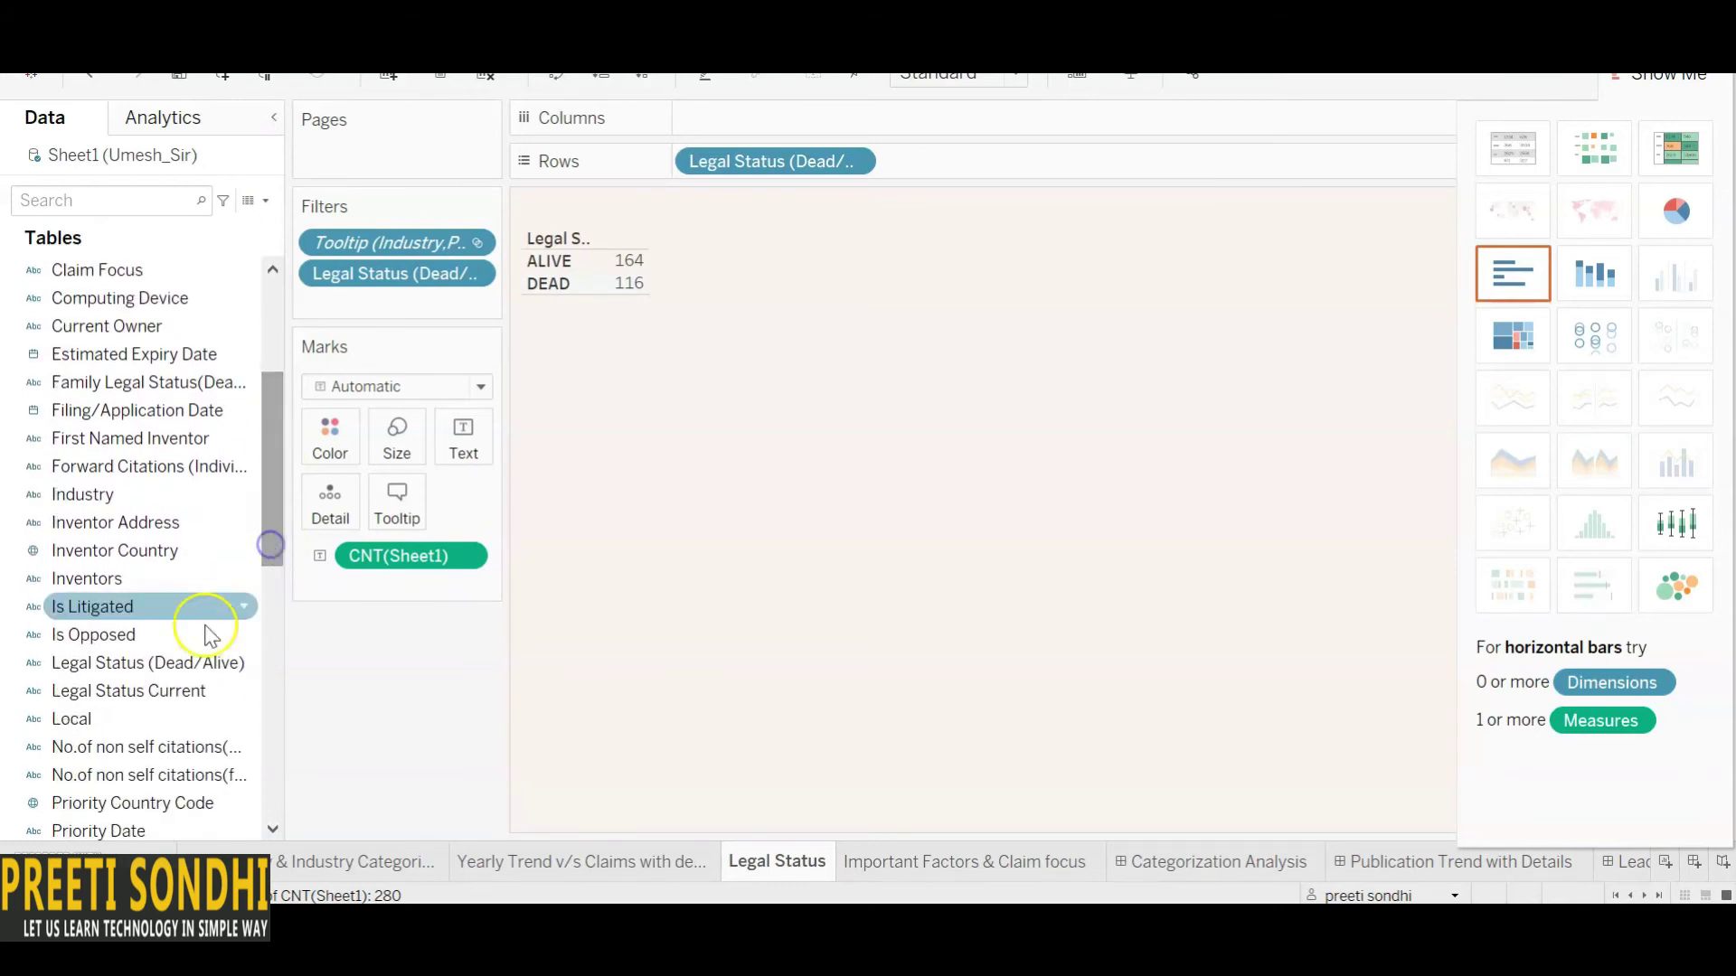
drag(178, 673, 407, 316)
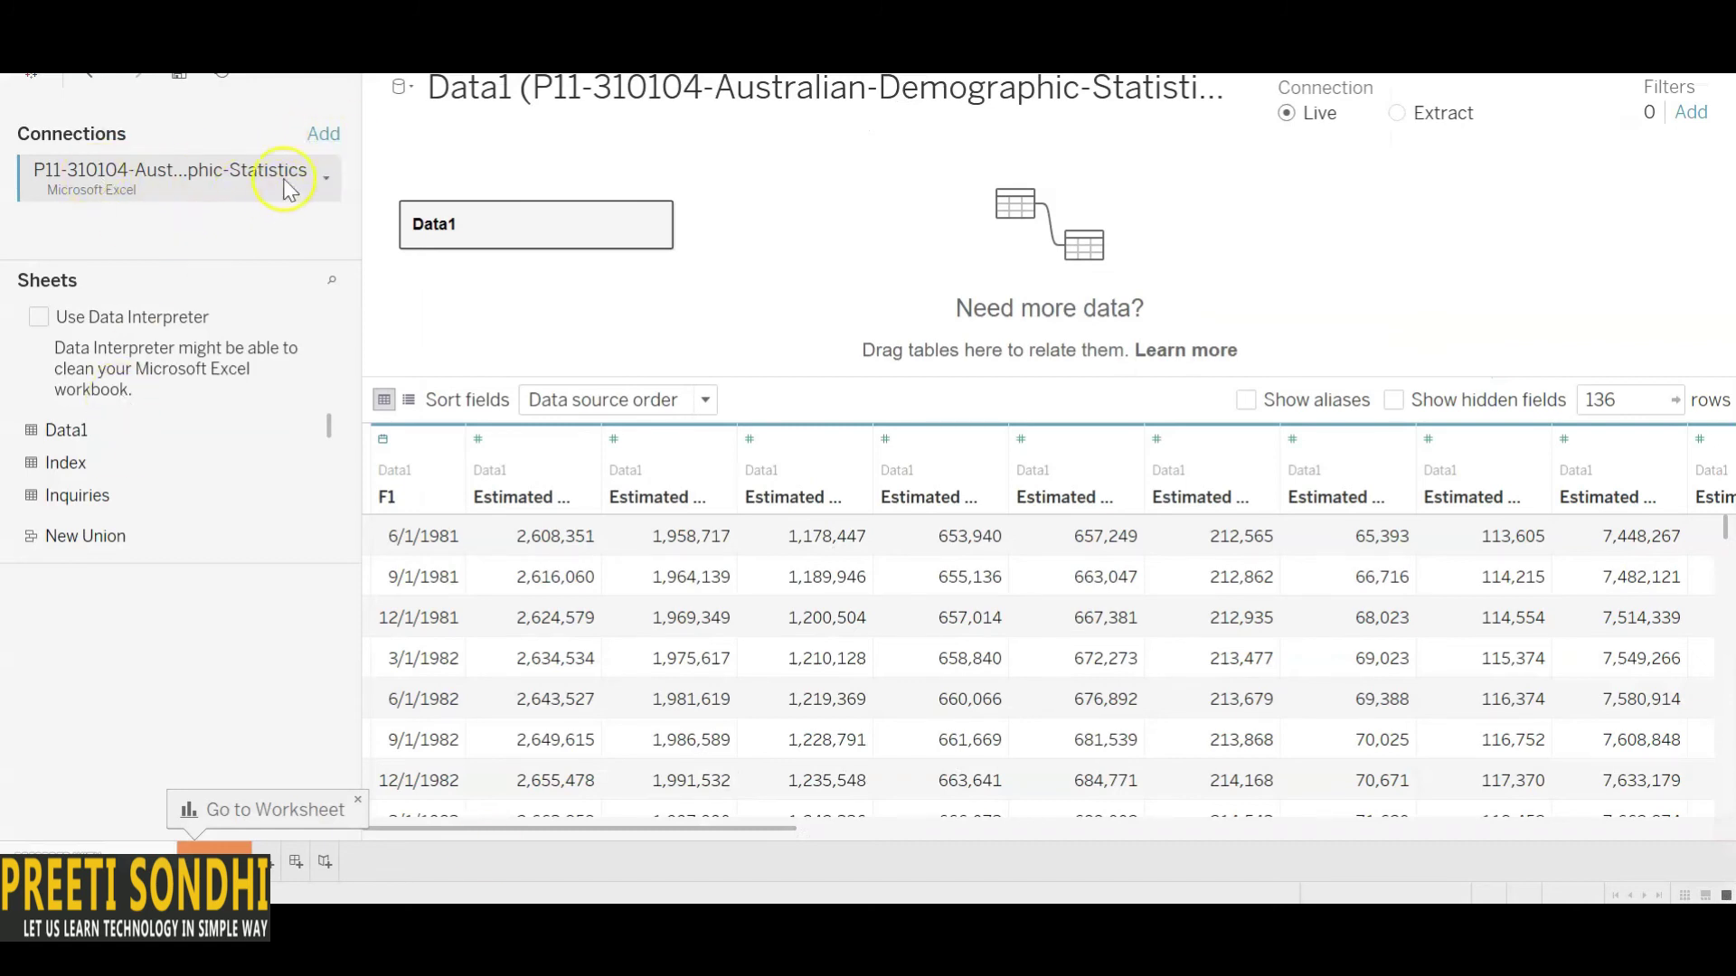
Step: Add a connection to the Excel workbook P11-8501011-Retail-Turnover-State-by-Industry-Subgroup in the Australian demographic statistics data source
click(324, 135)
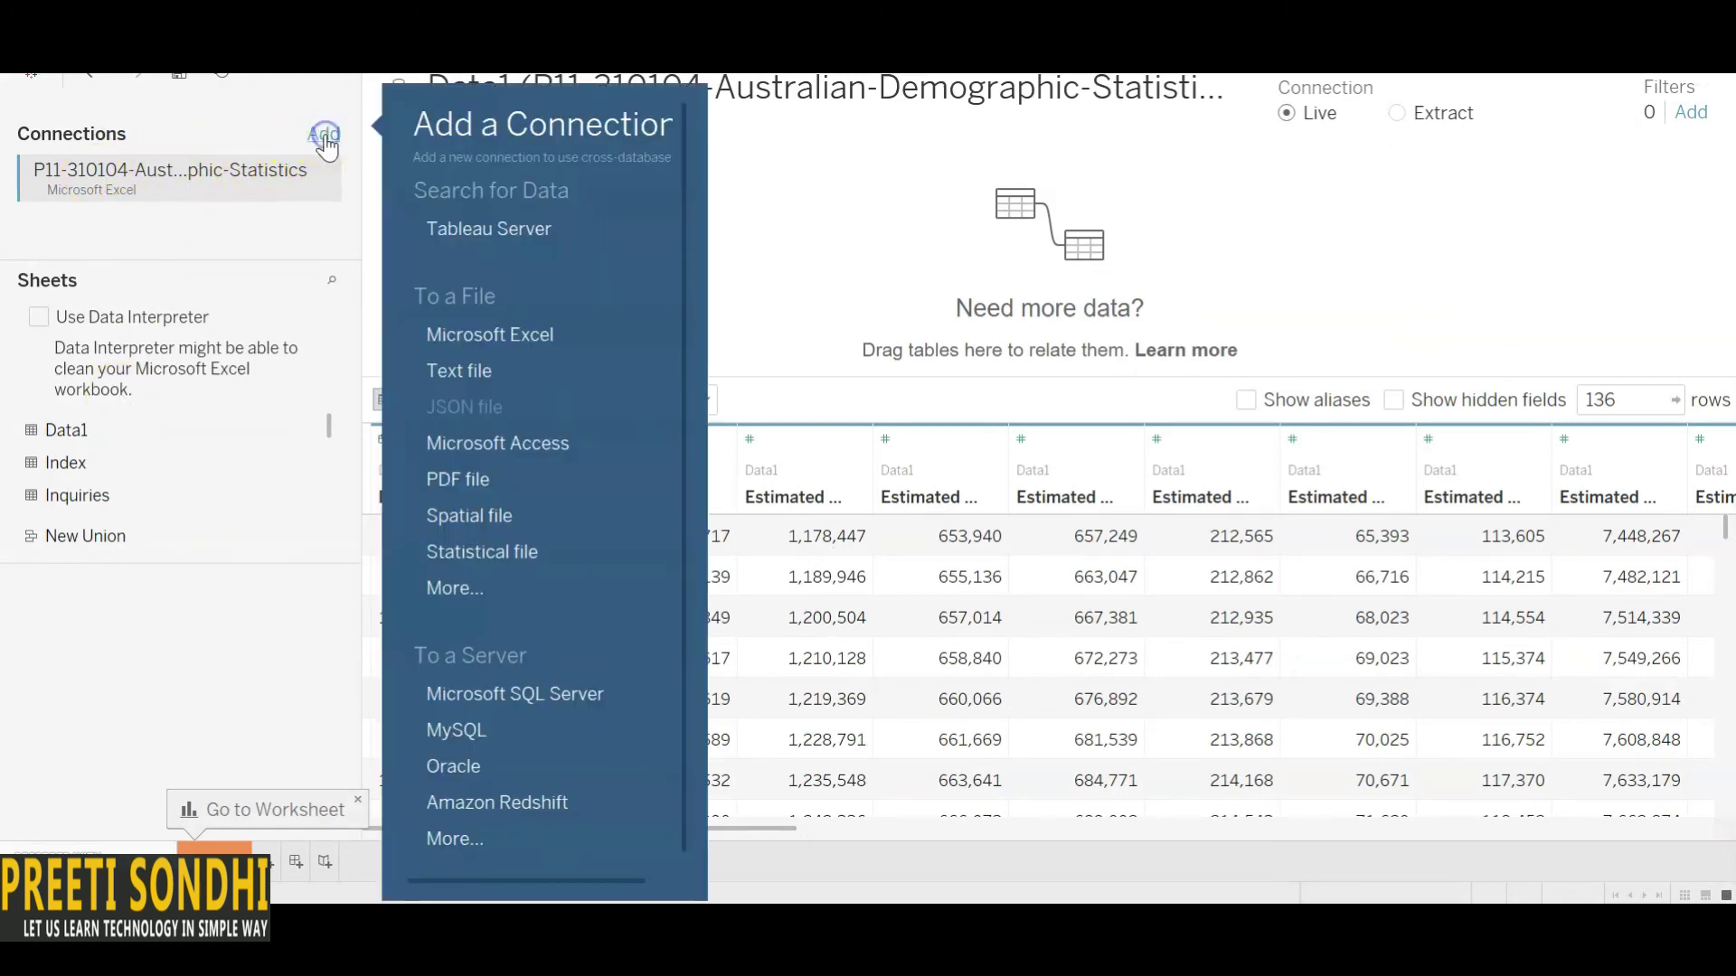
click(472, 331)
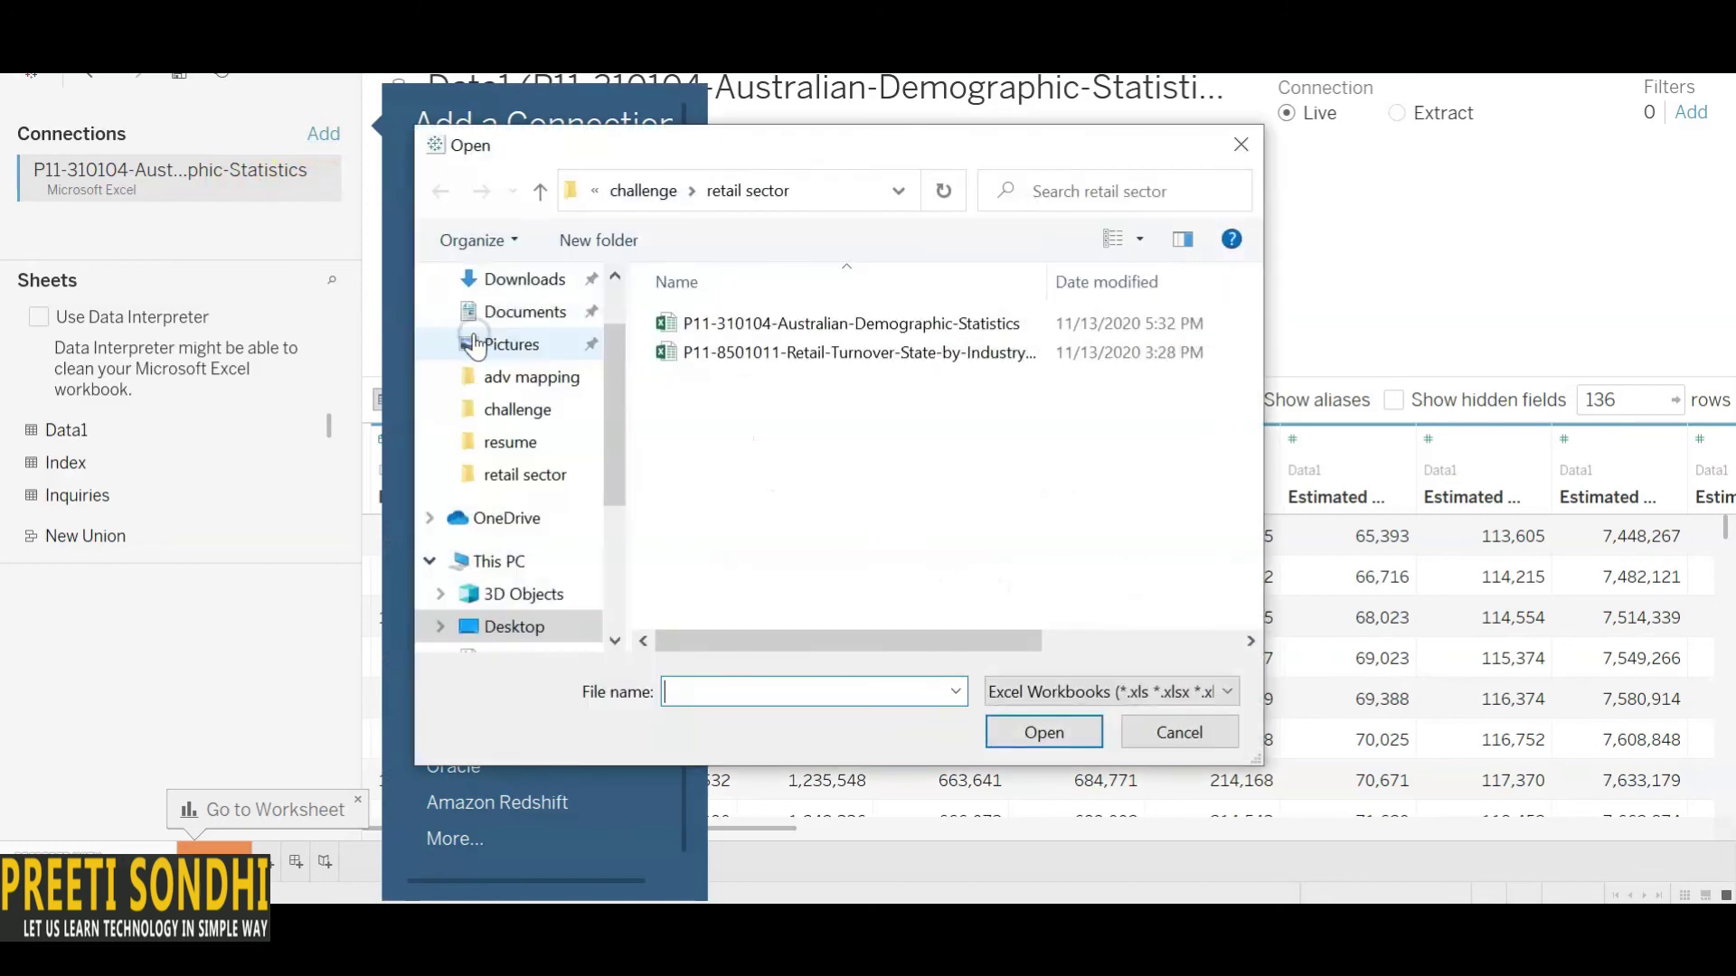
double_click(807, 354)
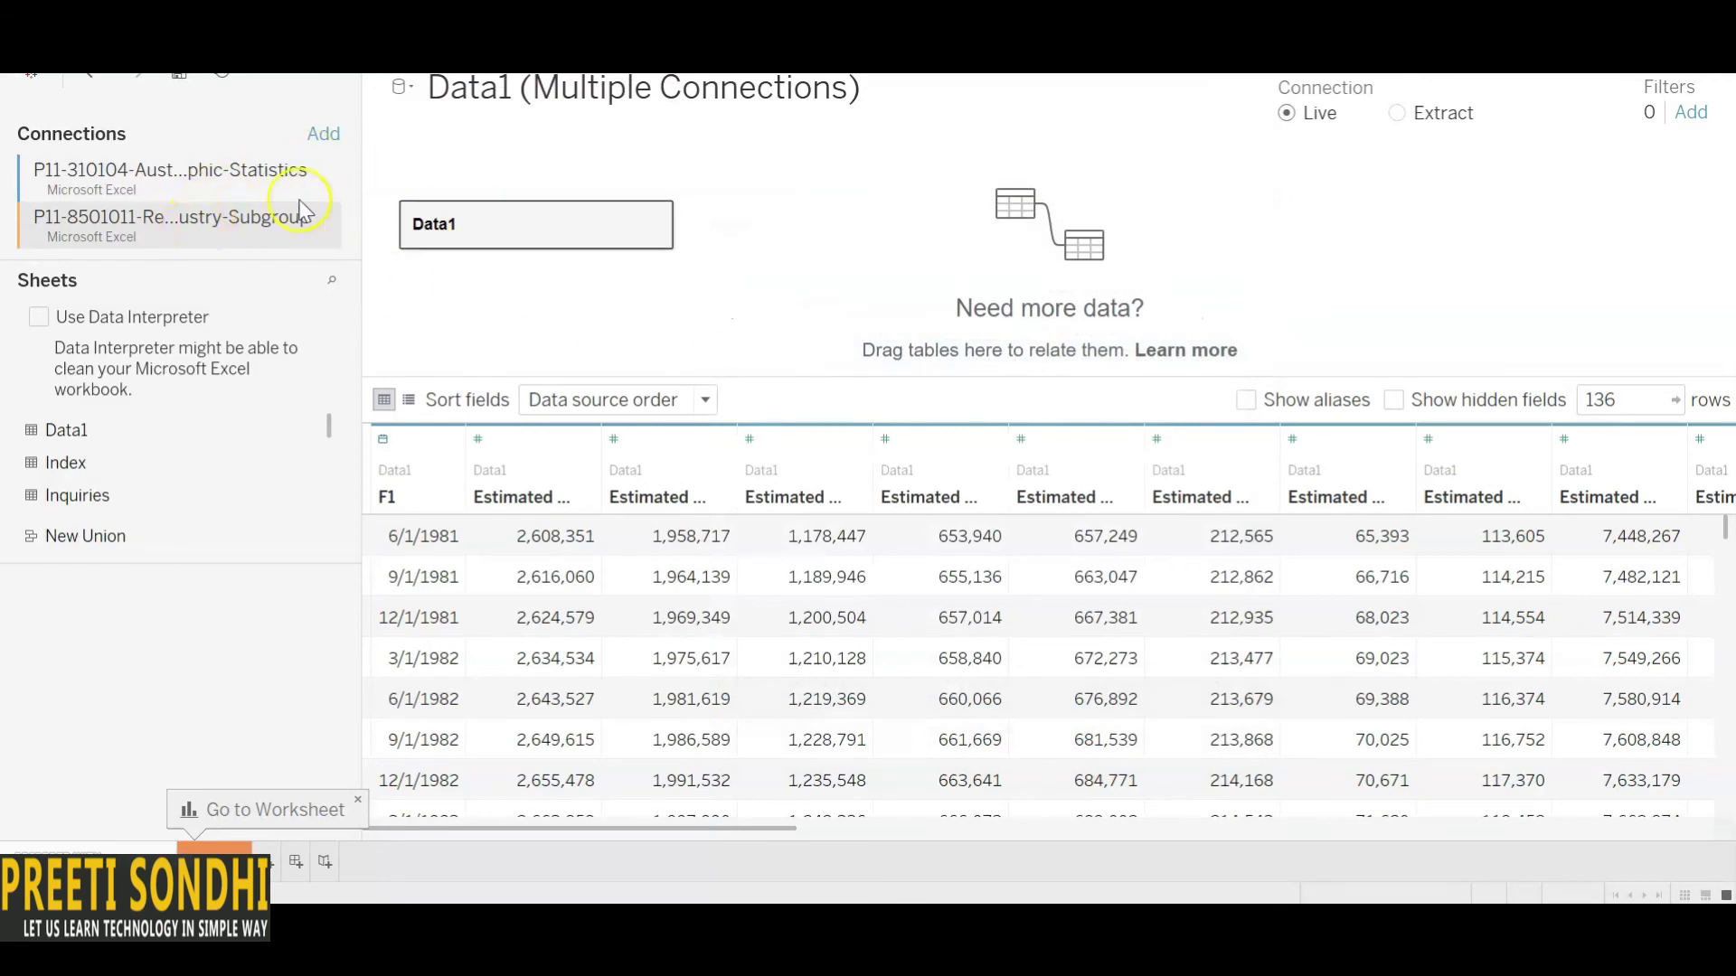
Step: Relate the Data1 sheet of the retail turnover workbook to the Data1 table already in the data model
click(124, 431)
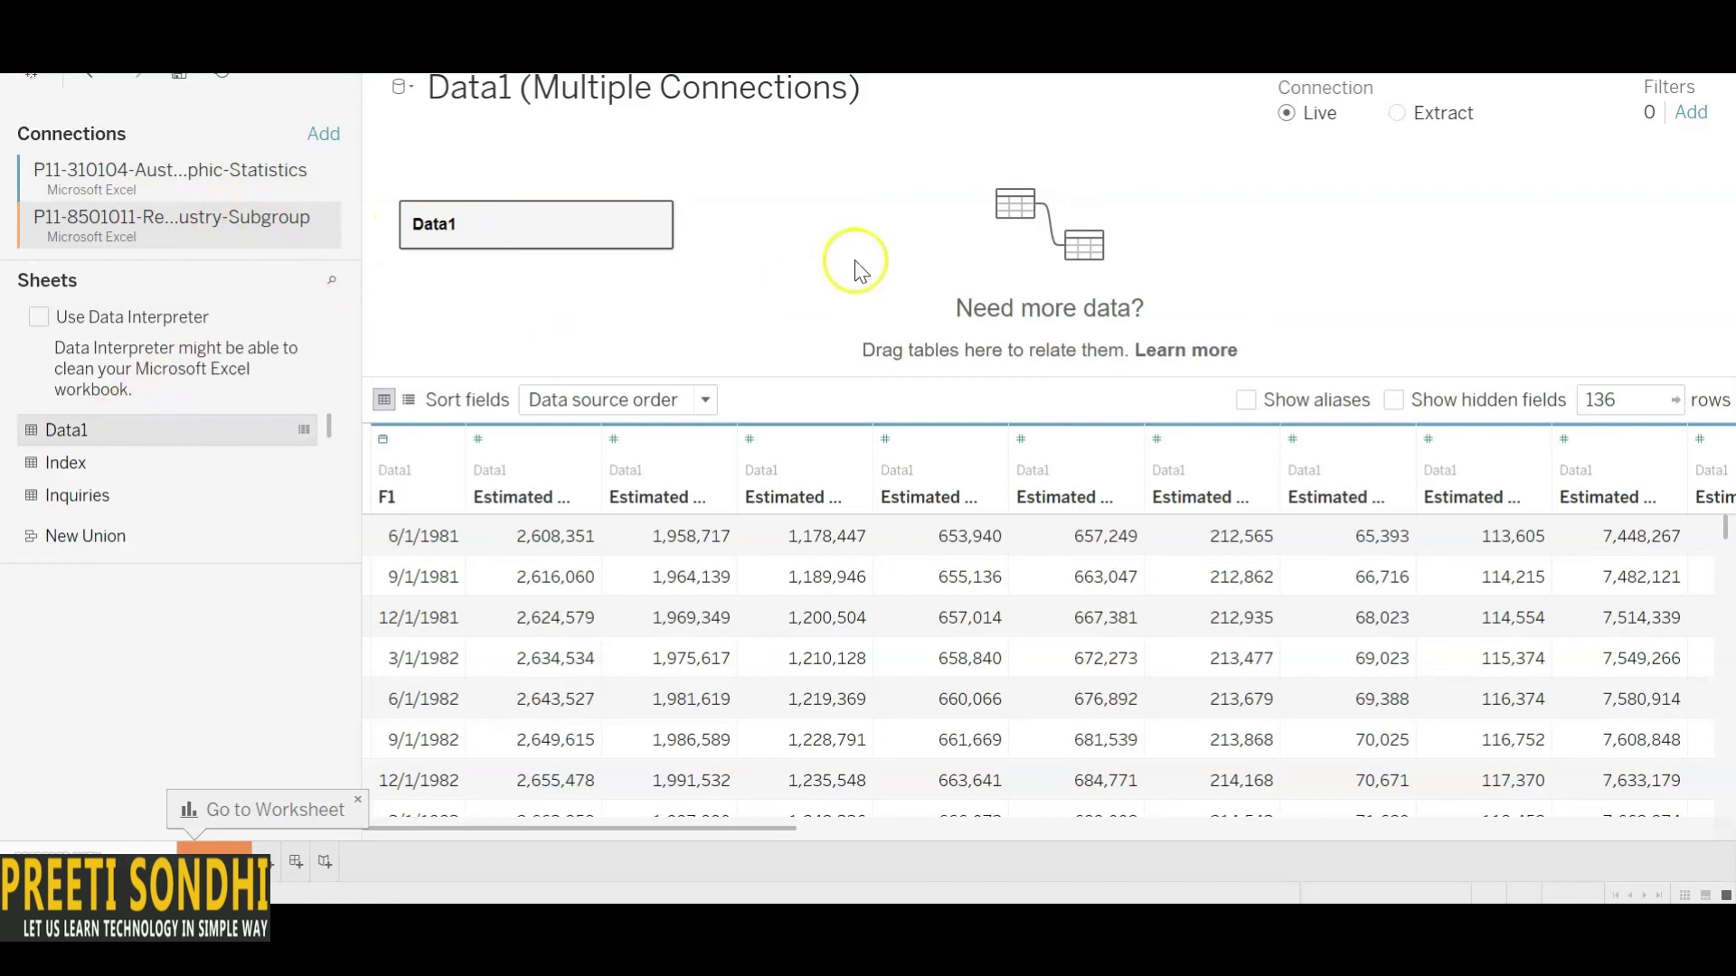
click(121, 425)
drag(122, 432, 922, 317)
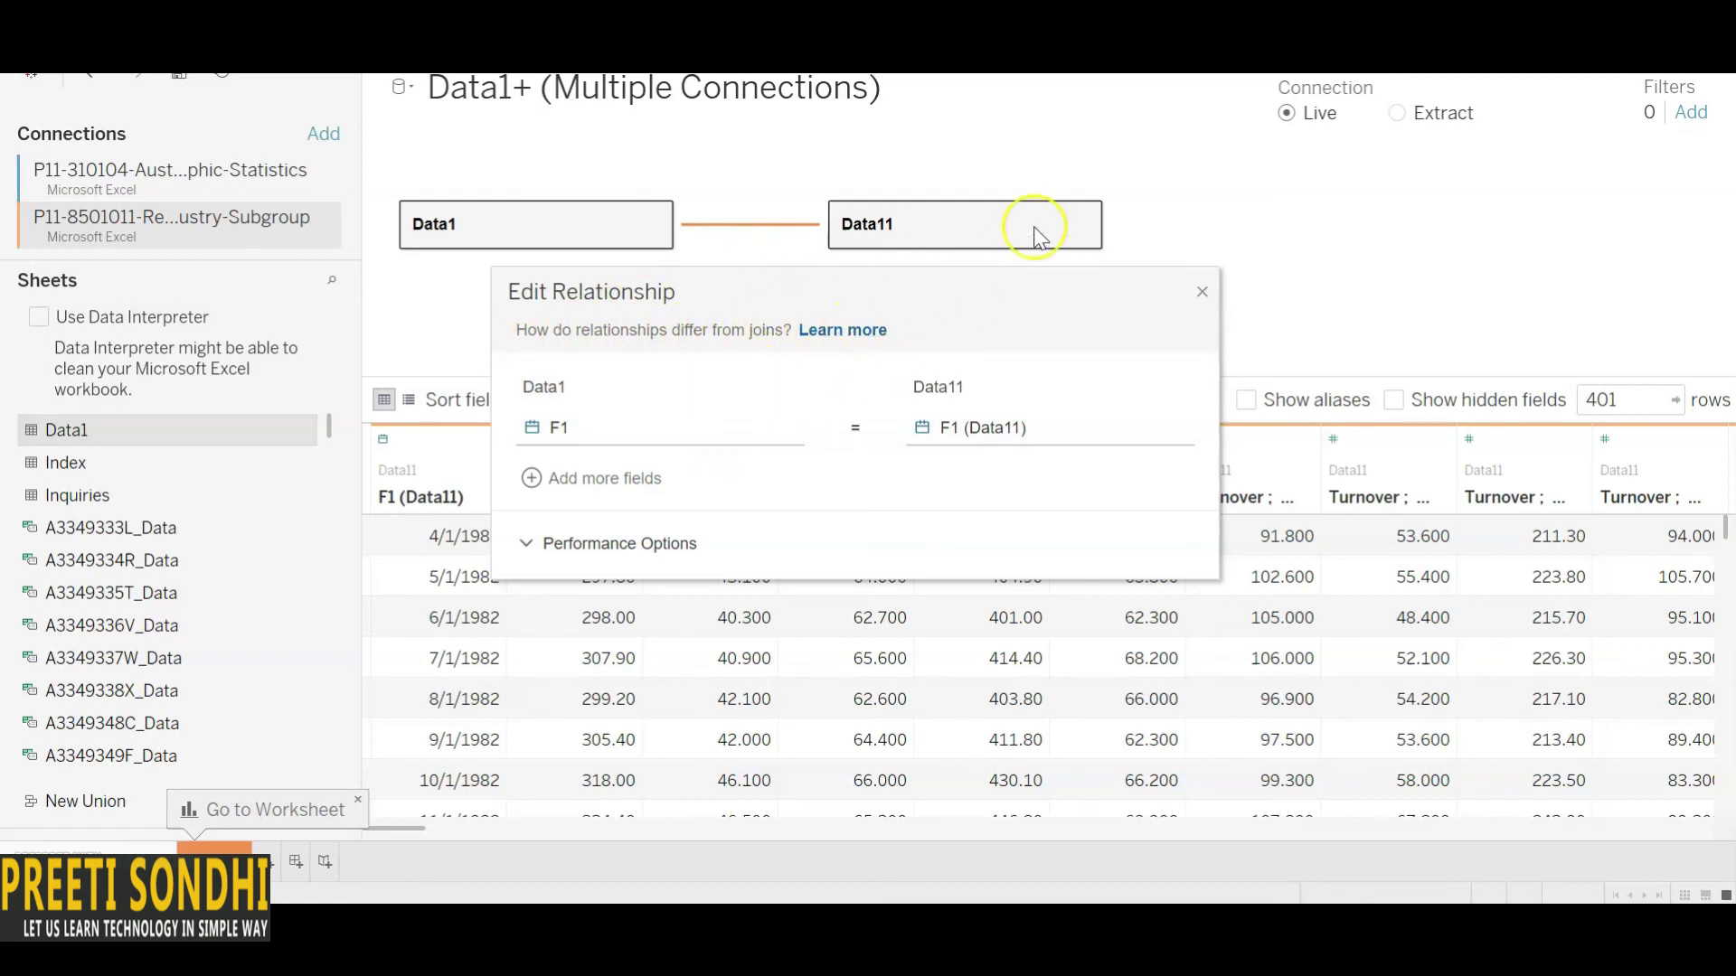
click(1155, 188)
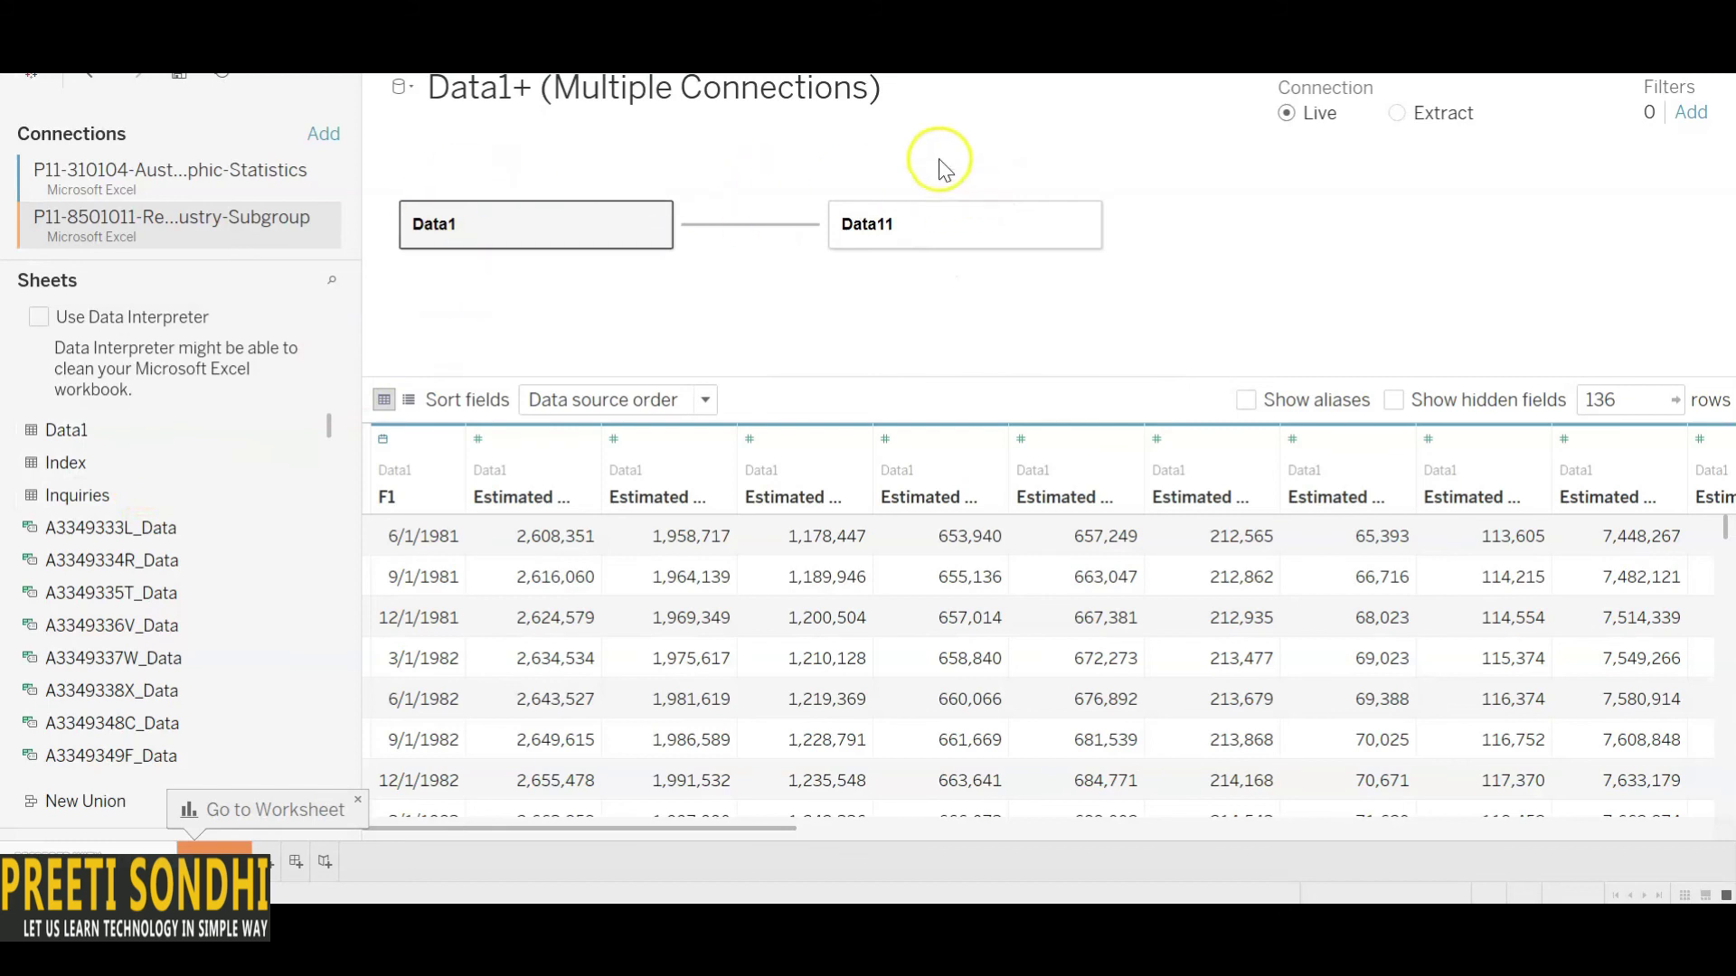
Step: Add the Inquiries sheet to the data model beside Data1, leave its matching fields unselected and check the relationship's details
drag(84, 506, 886, 333)
double_click(96, 497)
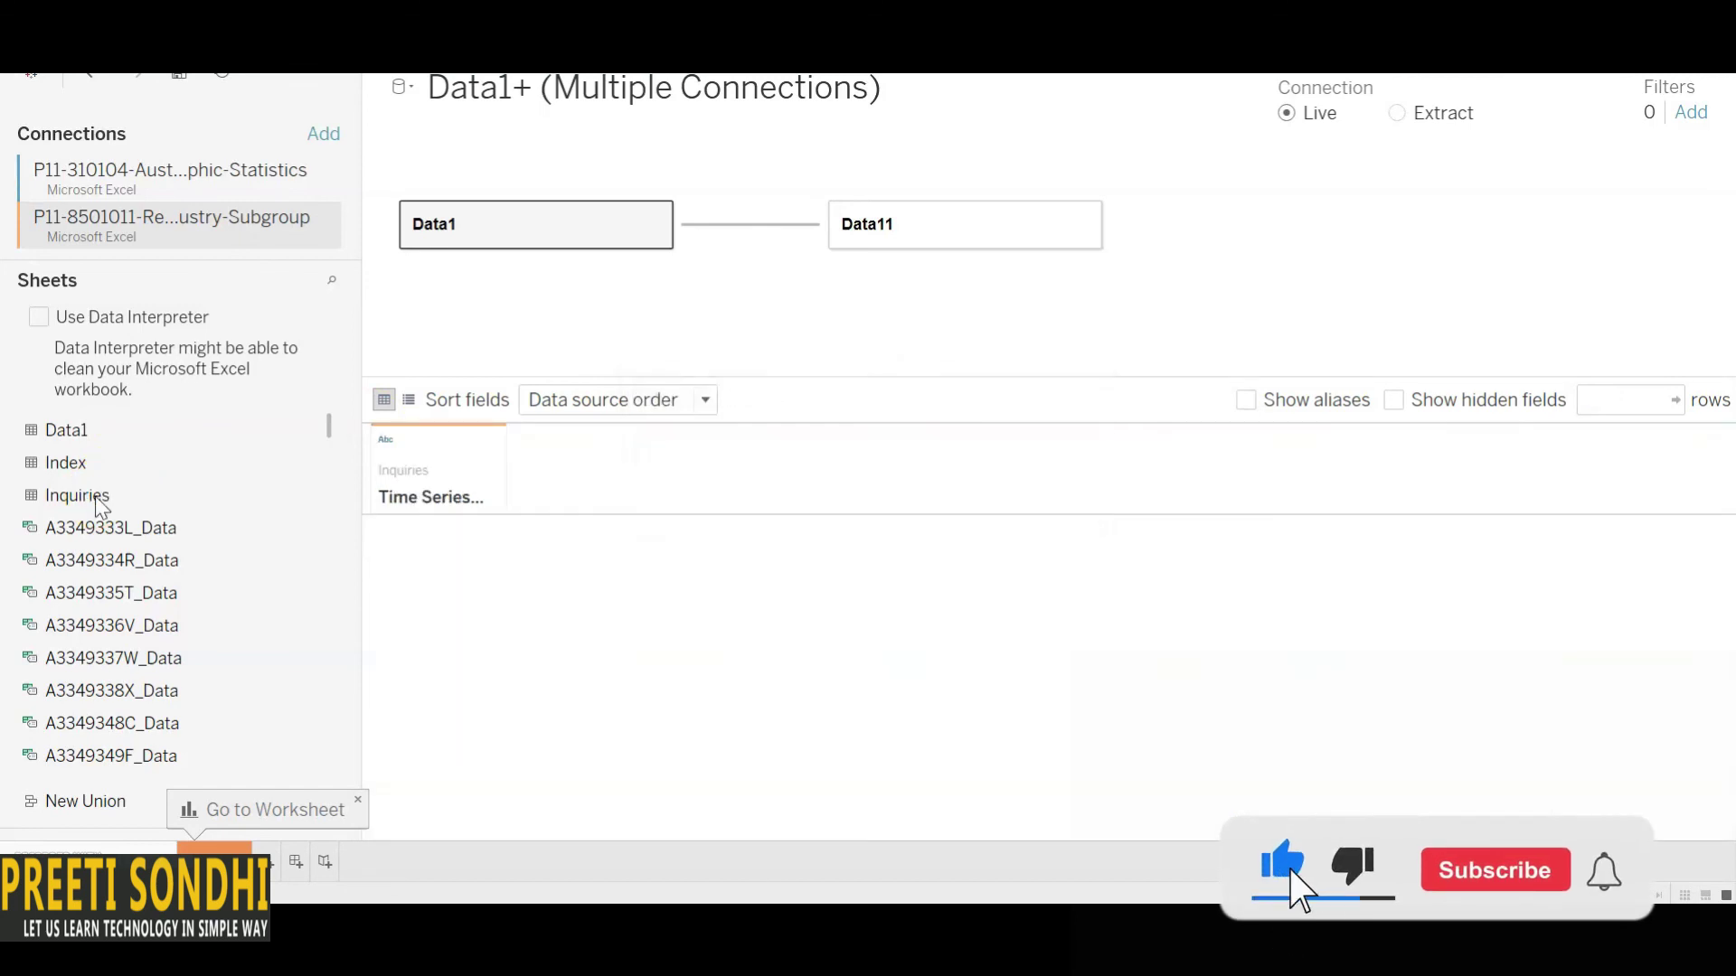
drag(95, 496, 724, 298)
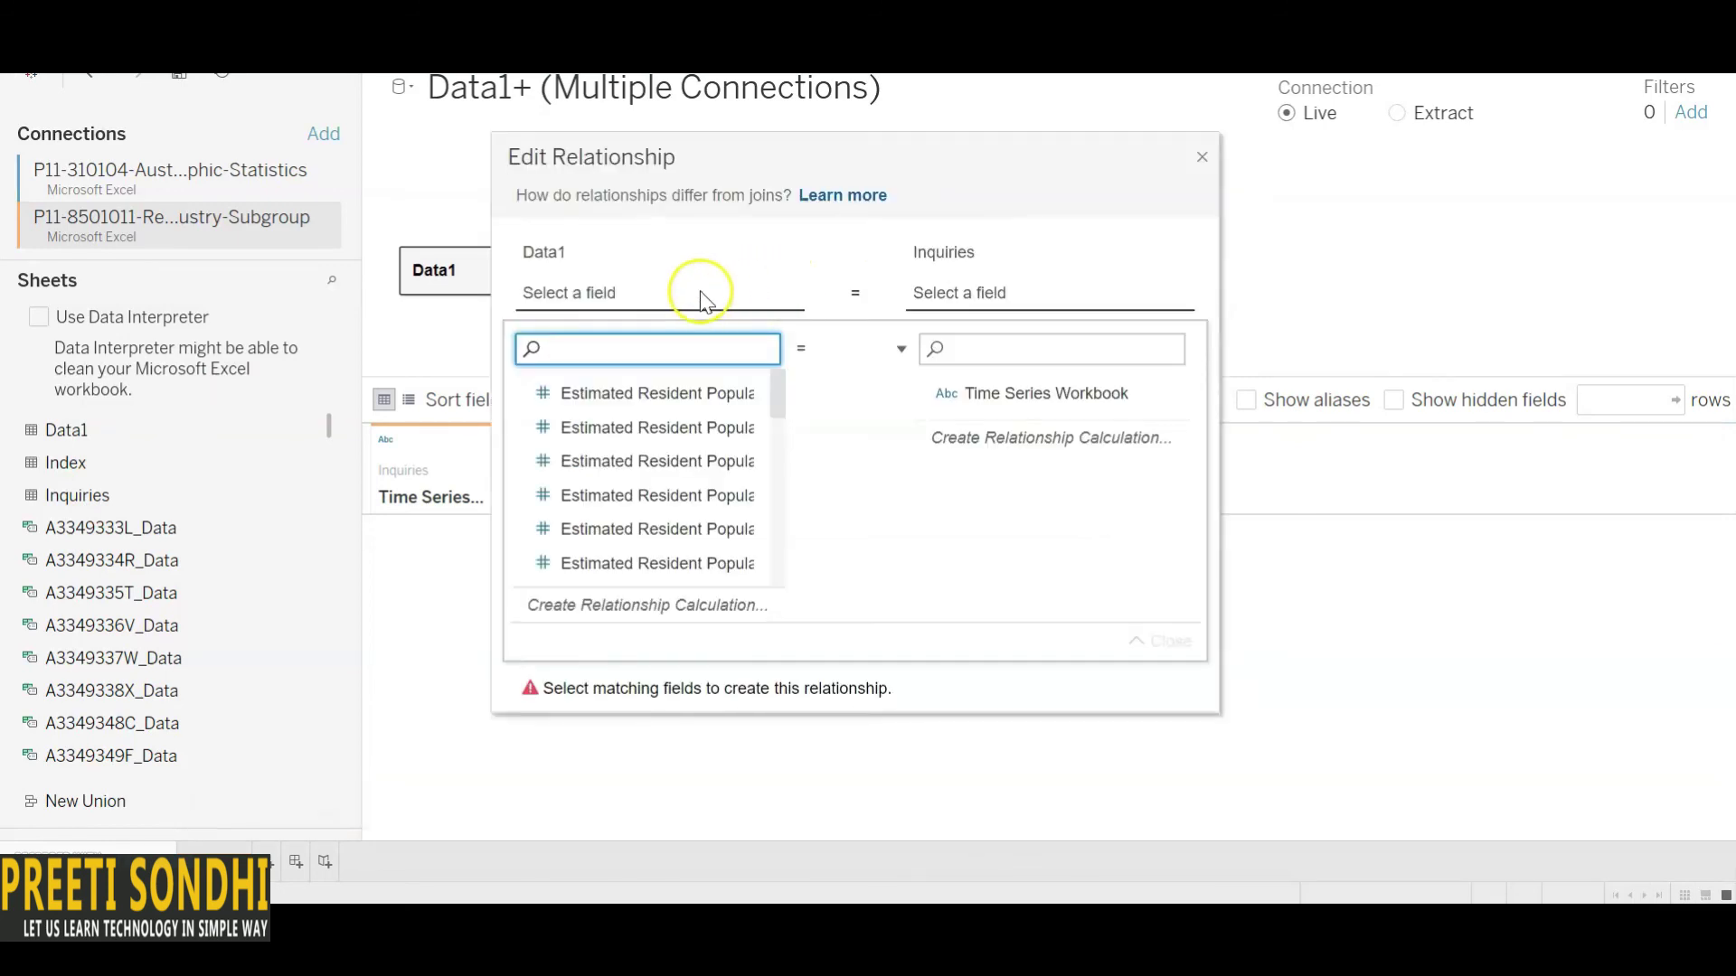
click(781, 401)
mouse_move(782, 400)
mouse_down()
mouse_move(783, 543)
mouse_move(775, 349)
mouse_move(771, 387)
mouse_up()
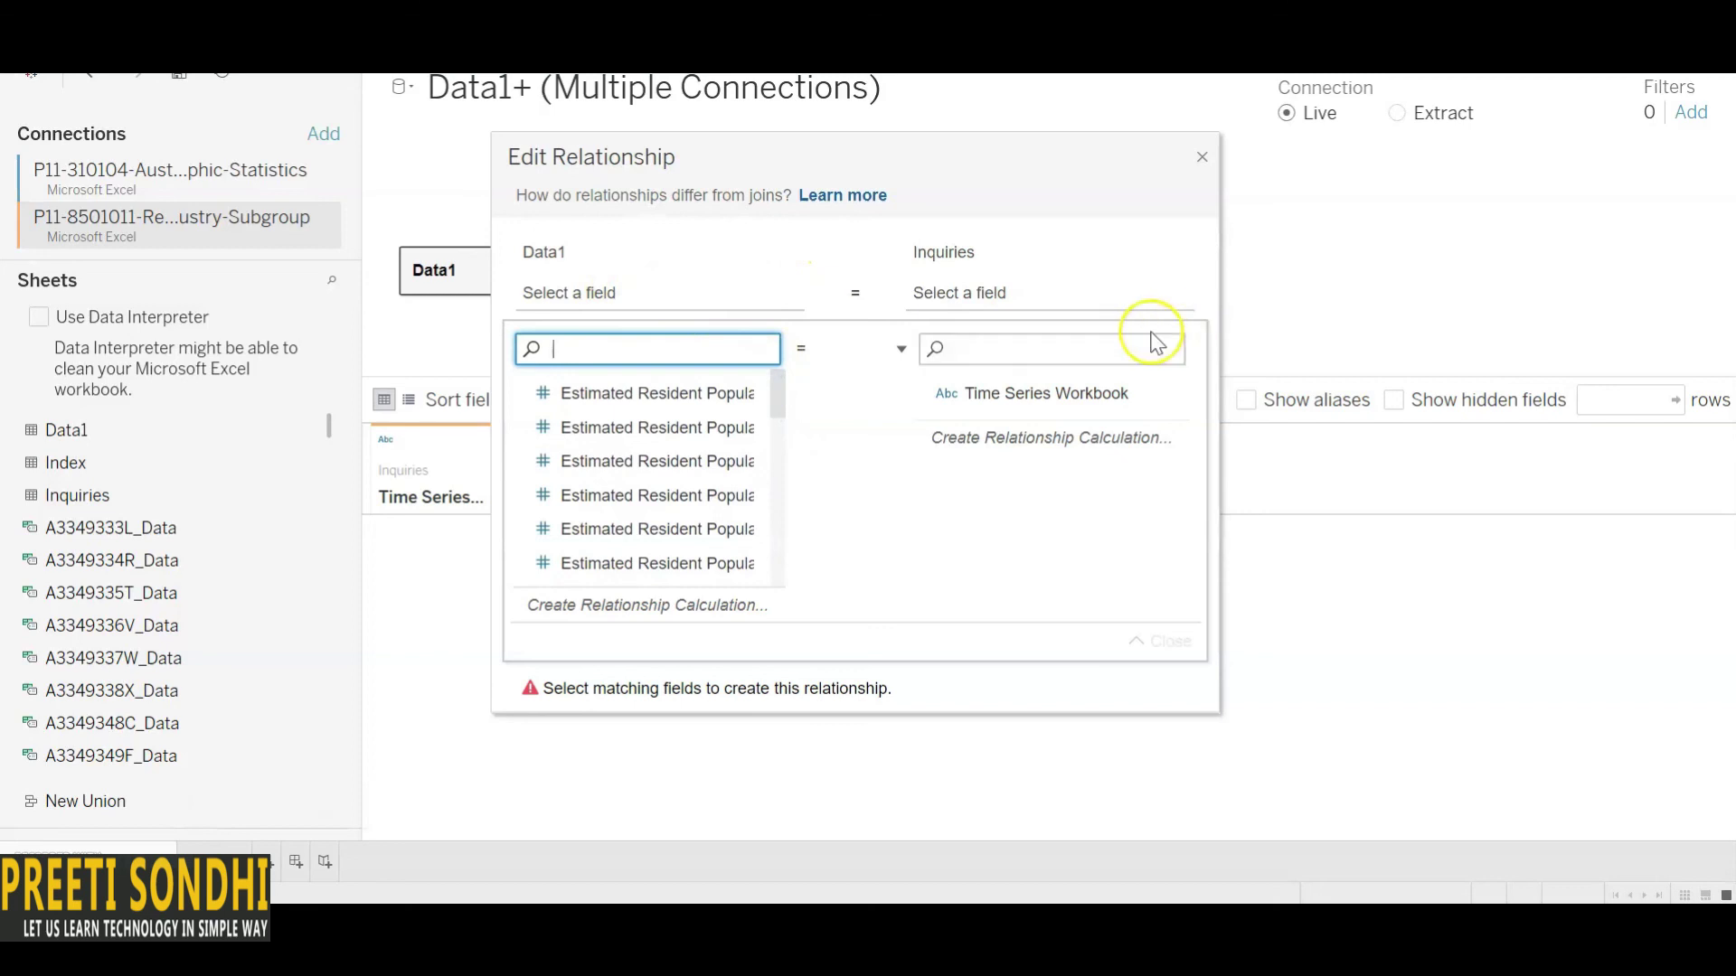
click(1204, 157)
mouse_move(751, 307)
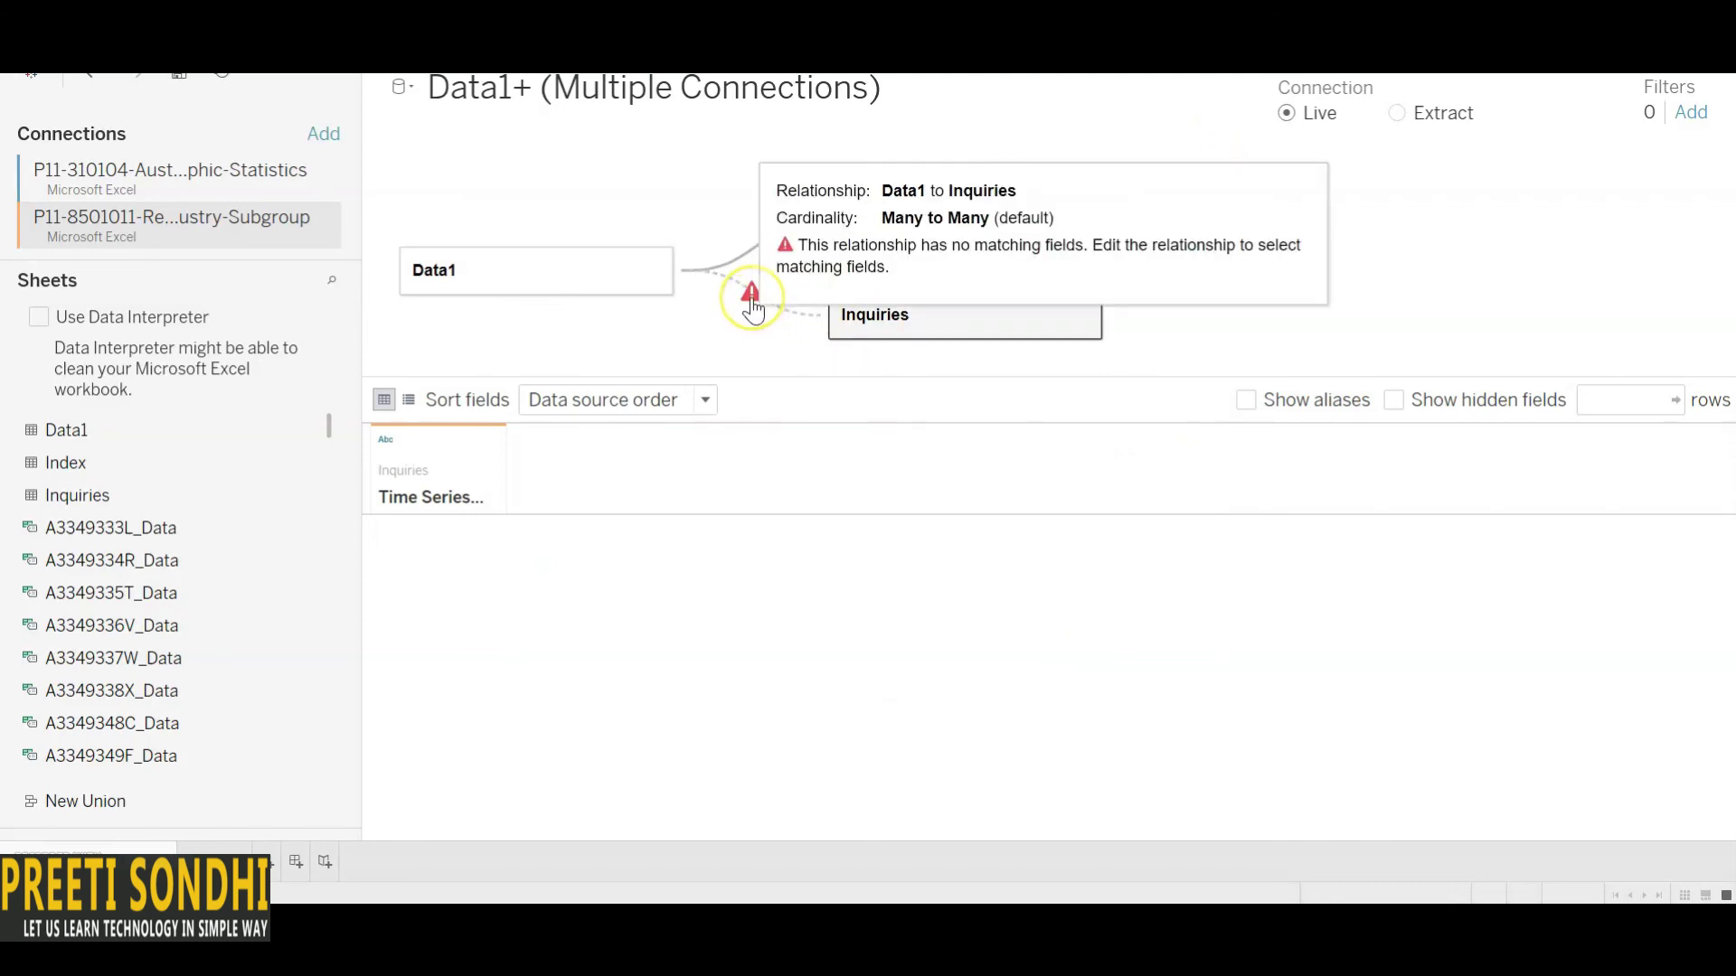